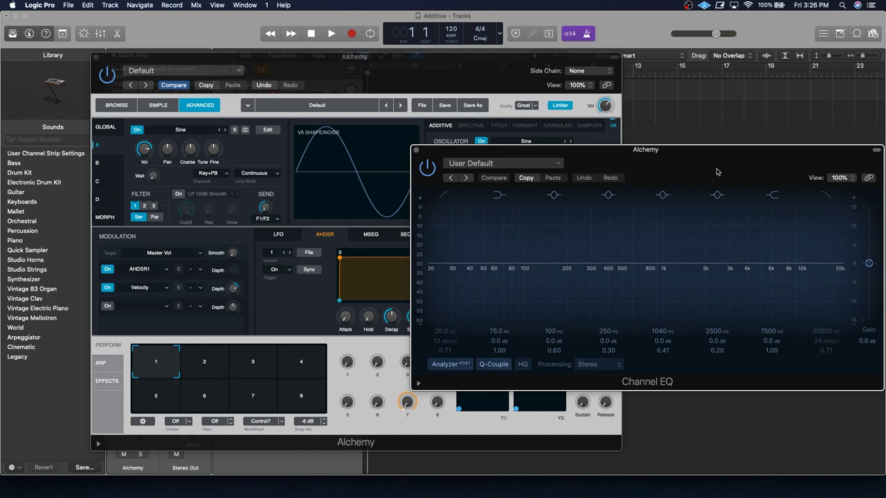
Replace source A's sine with the Load VA > Basic > Saw waveform.
{"action": "left_click", "coordinate": [212, 130]}
{"action": "mouse_move", "coordinate": [205, 151]}
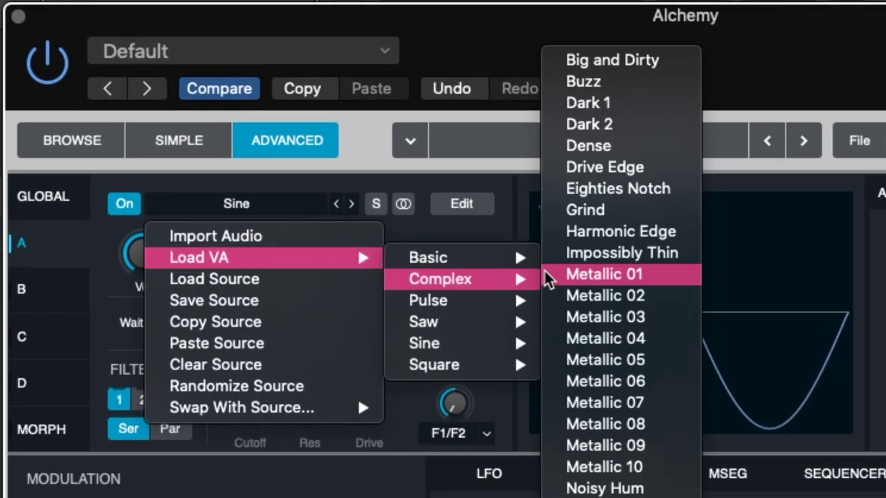
{"action": "mouse_move", "coordinate": [283, 152]}
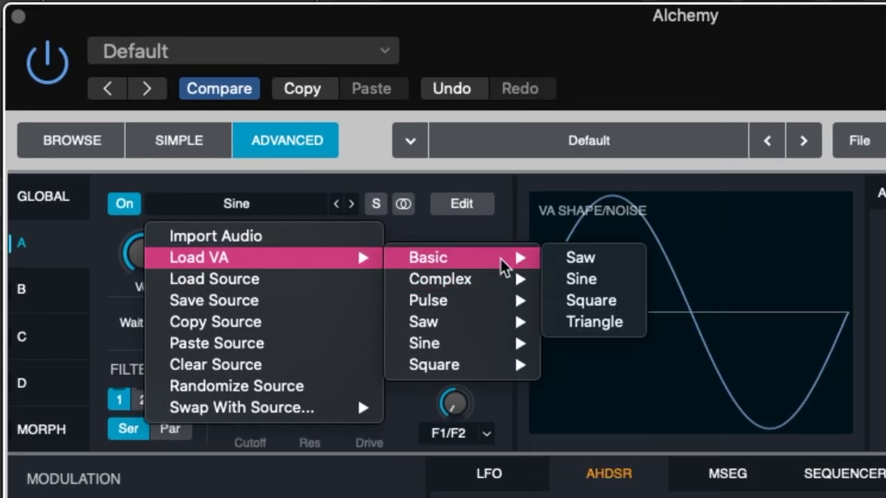
{"action": "left_click", "coordinate": [574, 263]}
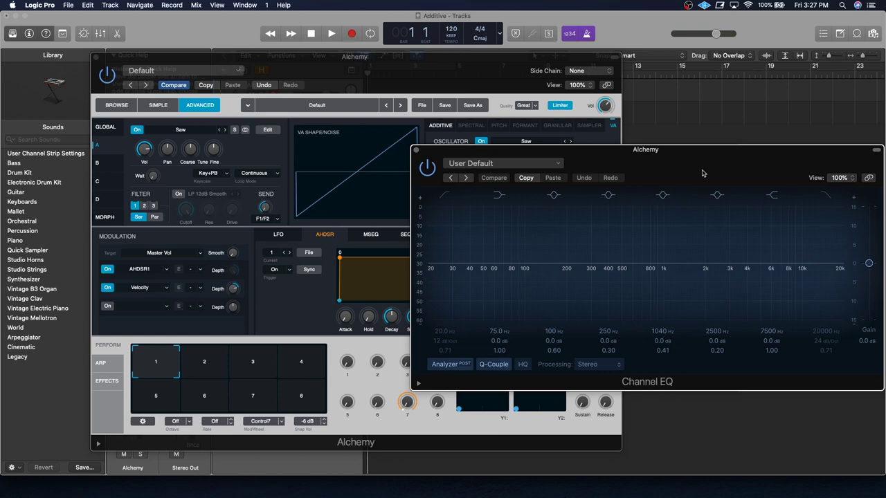
Move the Alchemy window up and right, then initialize the preset to the default saw patch.
{"action": "left_click", "coordinate": [495, 73]}
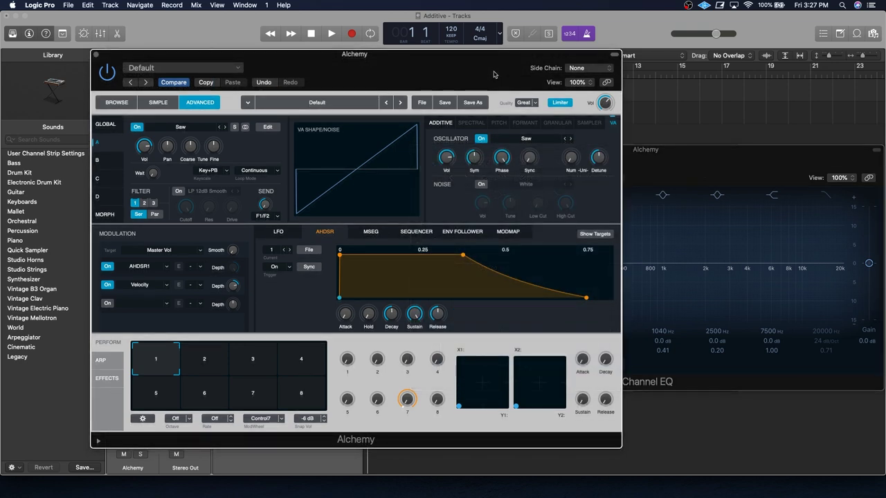
{"action": "left_click_drag", "start_coordinate": [494, 74], "coordinate": [581, 41]}
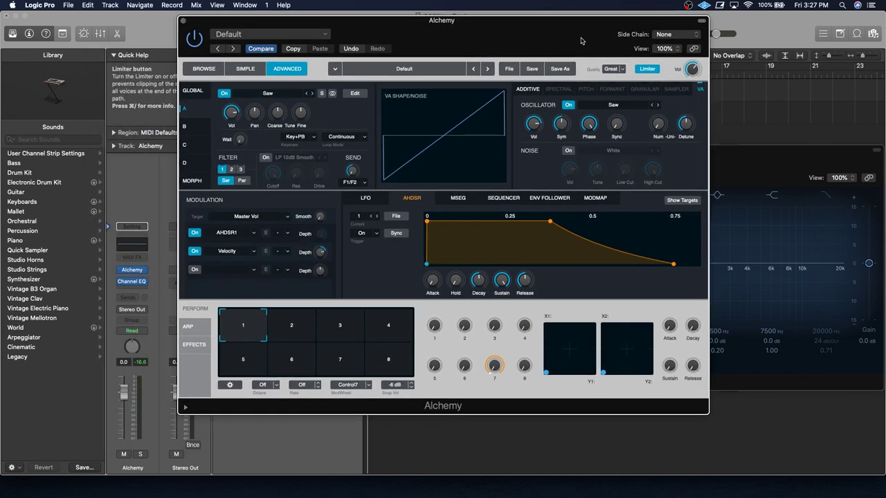
{"action": "left_click", "coordinate": [513, 72]}
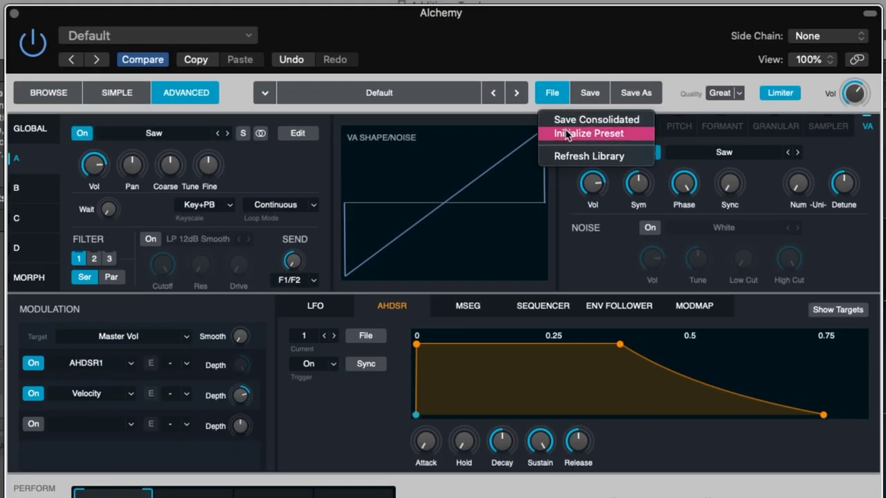
{"action": "left_click", "coordinate": [566, 134]}
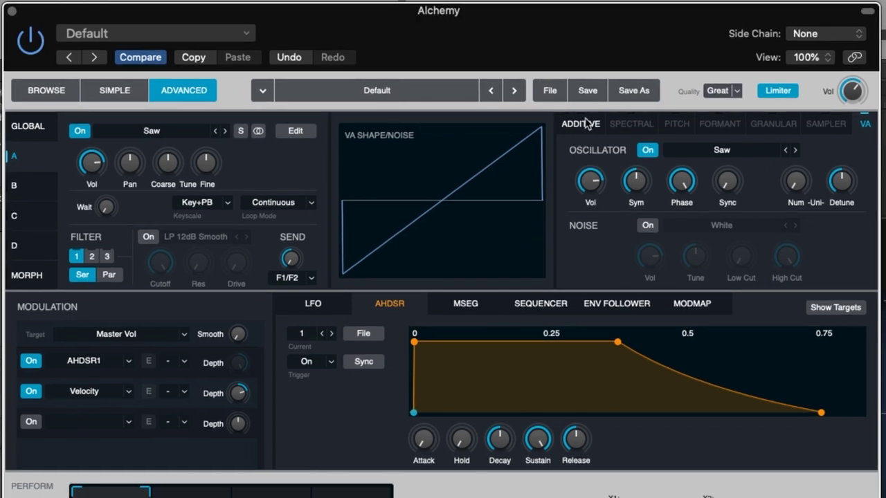
Enable source A's Additive engine, turn off the Pulse/Saw shaper, and lower its volume to -12.5 dB.
{"action": "left_click", "coordinate": [585, 123]}
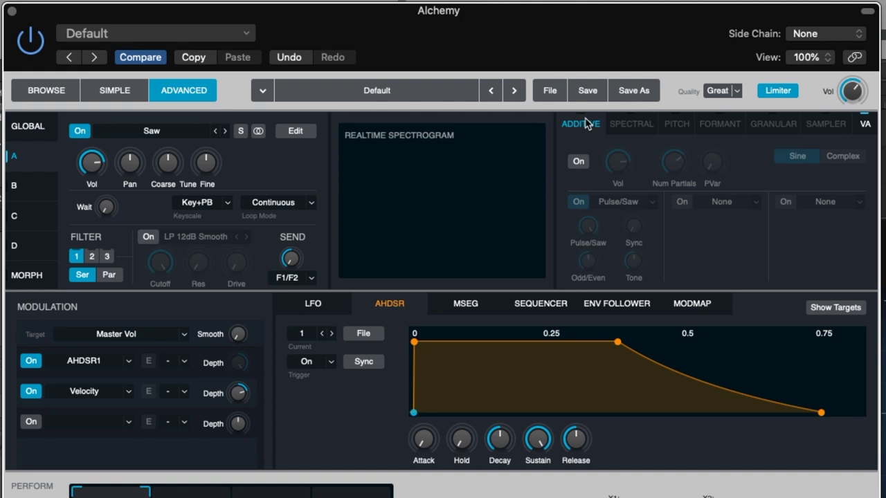
{"action": "left_click", "coordinate": [580, 164]}
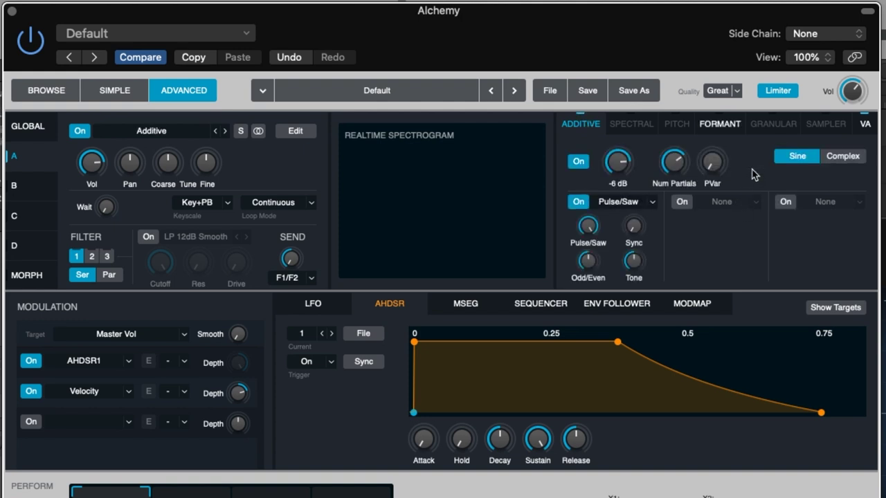
{"action": "left_click", "coordinate": [673, 162]}
{"action": "left_click", "coordinate": [579, 201]}
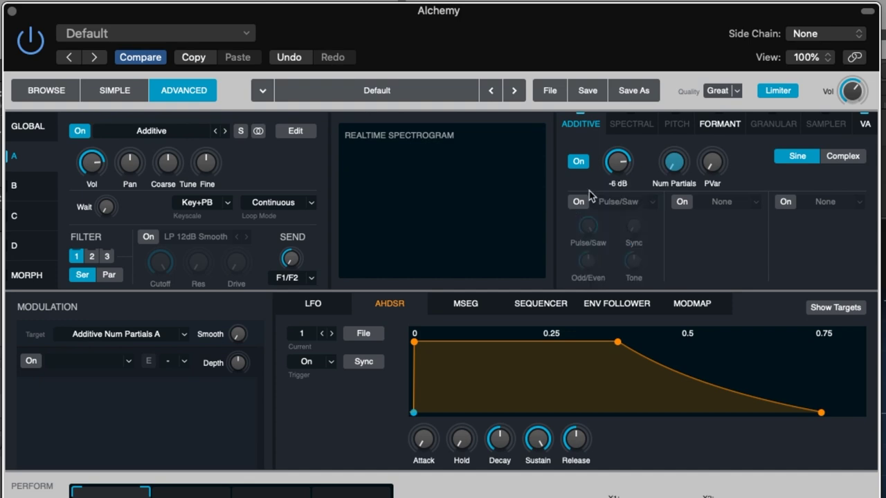
{"action": "left_click_drag", "start_coordinate": [610, 178], "coordinate": [621, 199]}
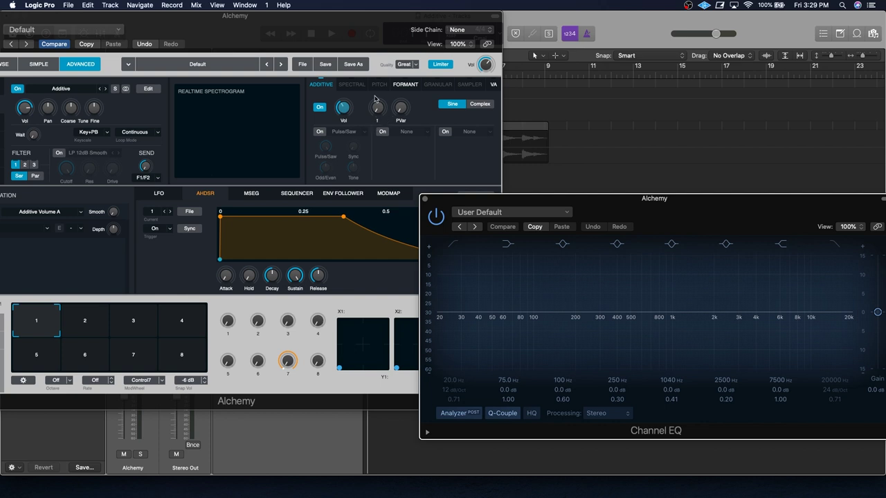
Raise the additive Num Partials to about 418, overshooting to 600 and pulling back, with the Channel EQ analyzer visible.
{"action": "left_click", "coordinate": [376, 111]}
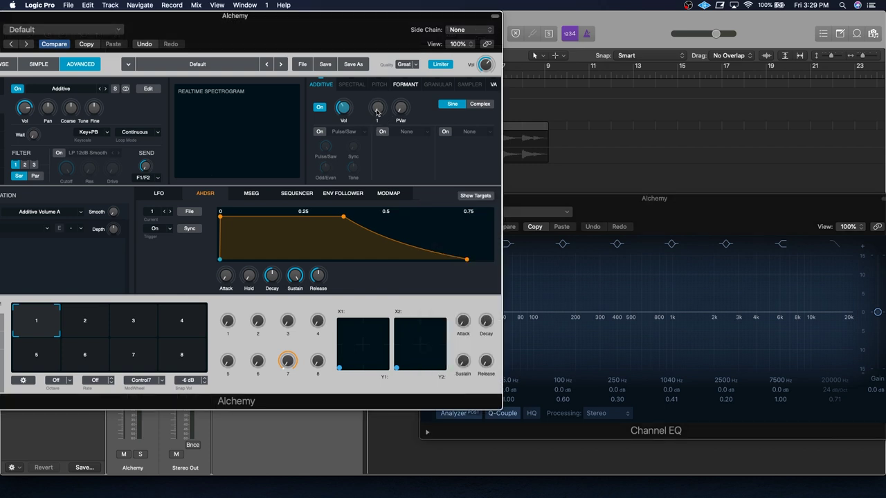
{"action": "left_click", "coordinate": [376, 111]}
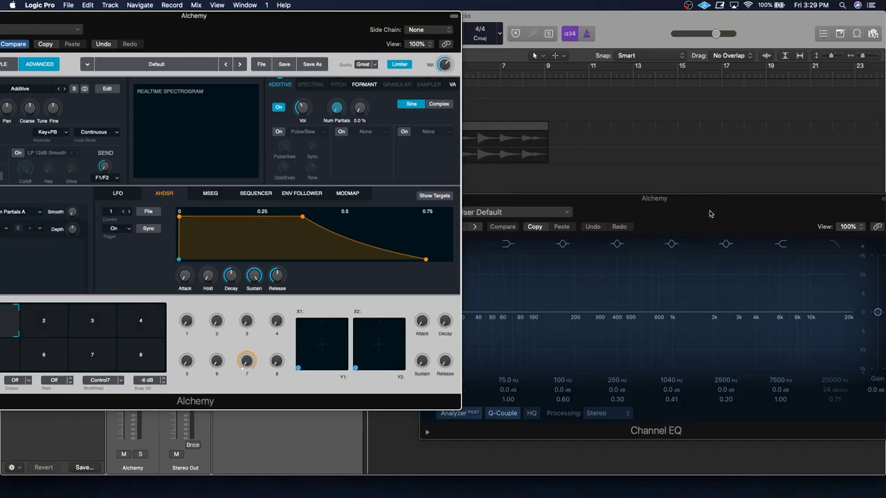
{"action": "left_click_drag", "start_coordinate": [709, 214], "coordinate": [713, 139]}
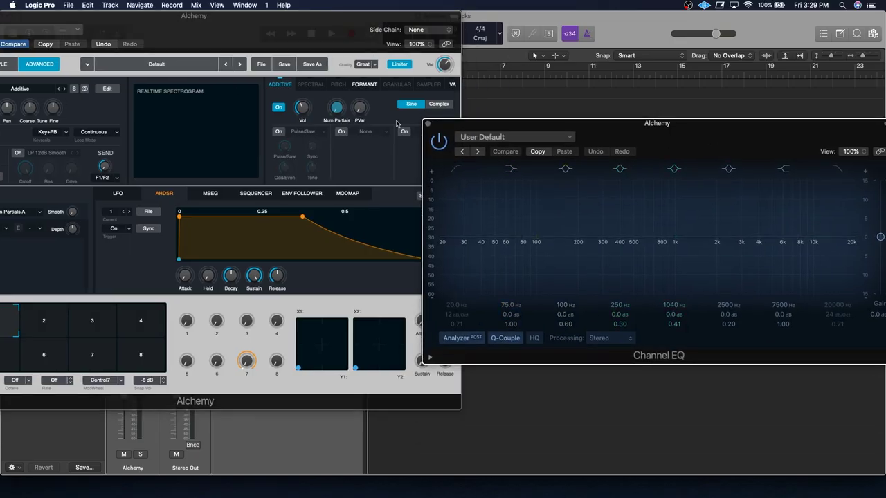
{"action": "mouse_move", "coordinate": [335, 112]}
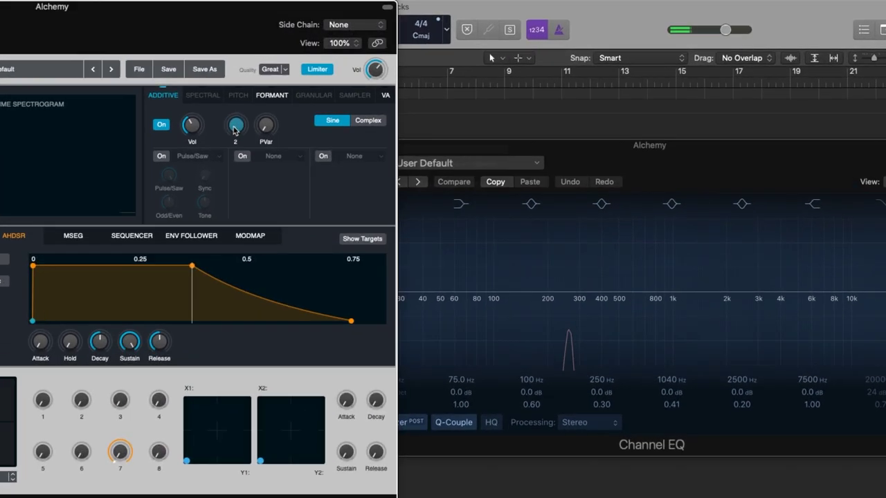
{"action": "scroll", "coordinate": [336, 110], "scroll_direction": "up", "scroll_amount": 2}
{"action": "scroll", "coordinate": [235, 125], "scroll_direction": "up", "scroll_amount": 3}
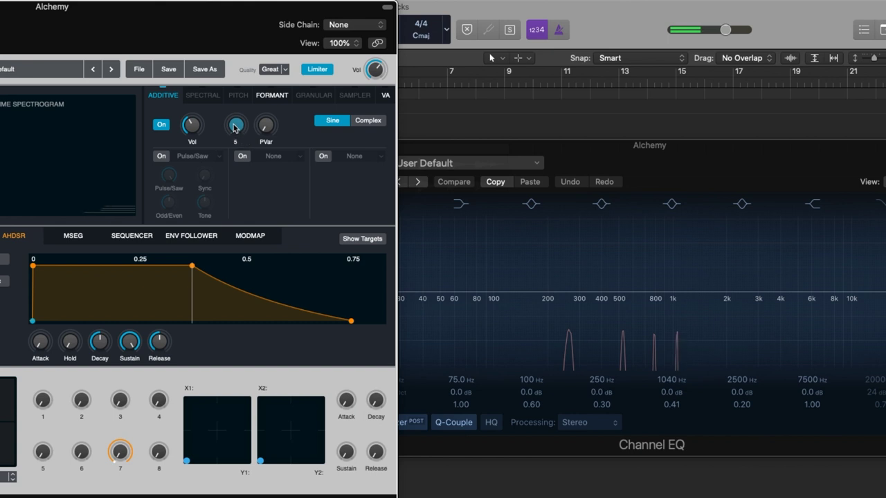
{"action": "scroll", "coordinate": [235, 125], "scroll_direction": "up", "scroll_amount": 4}
{"action": "scroll", "coordinate": [235, 124], "scroll_direction": "up", "scroll_amount": 10}
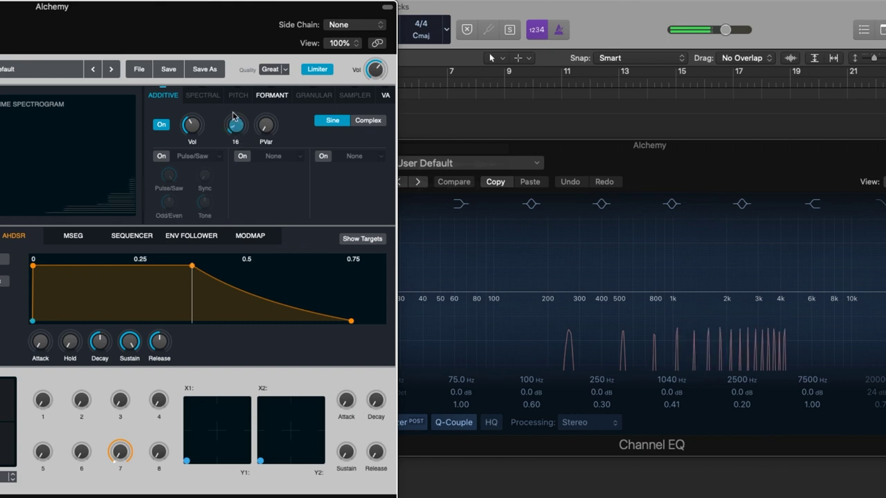
{"action": "left_click_drag", "start_coordinate": [235, 111], "coordinate": [270, 39]}
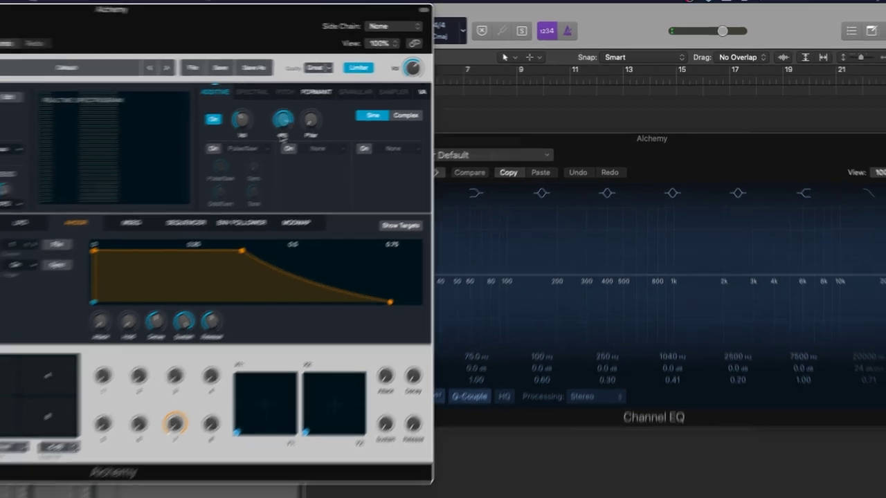
{"action": "left_click_drag", "start_coordinate": [254, 129], "coordinate": [254, 143]}
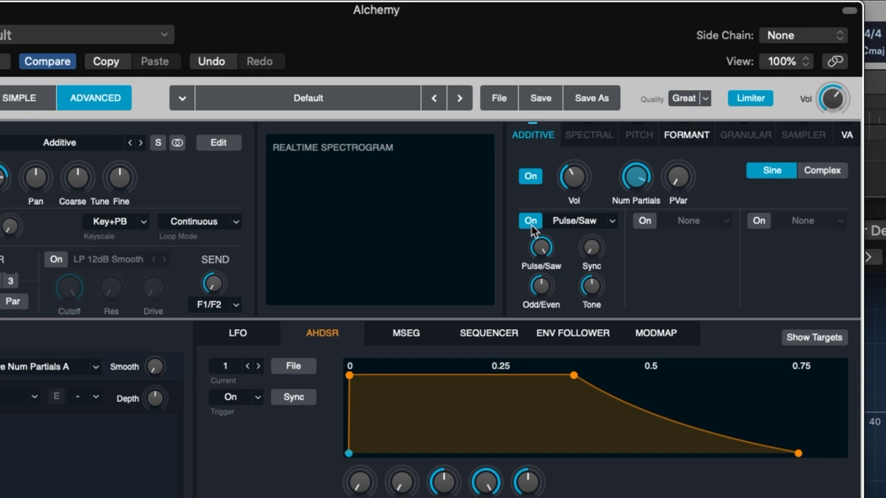
Set the partial shaper type to Pulse/Saw and raise the additive volume to -9.78 dB.
{"action": "left_click", "coordinate": [575, 219]}
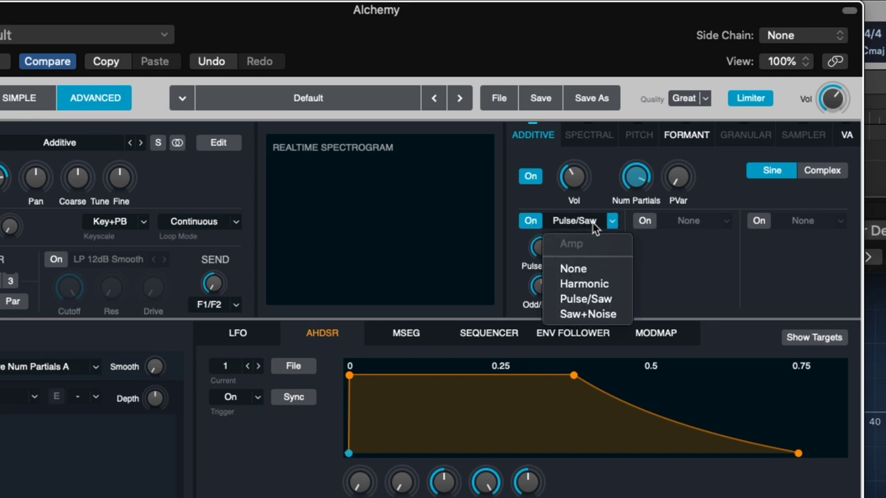
{"action": "left_click", "coordinate": [586, 299]}
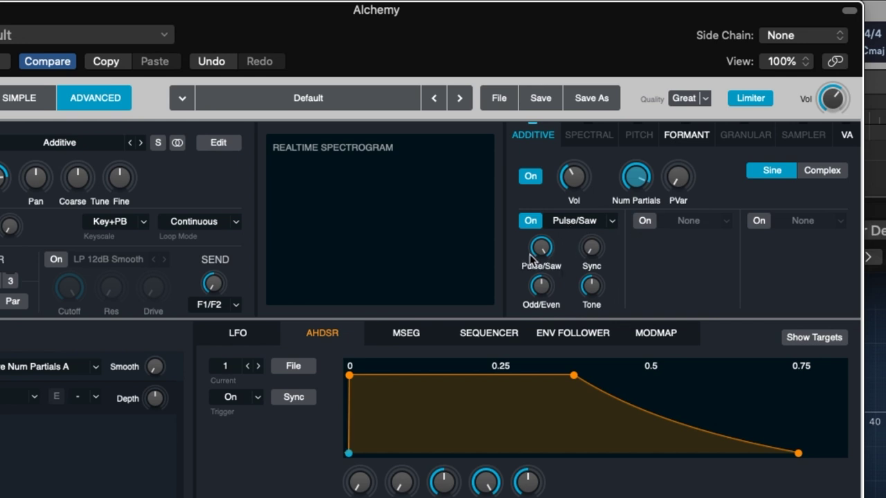
{"action": "left_click_drag", "start_coordinate": [571, 182], "coordinate": [573, 139]}
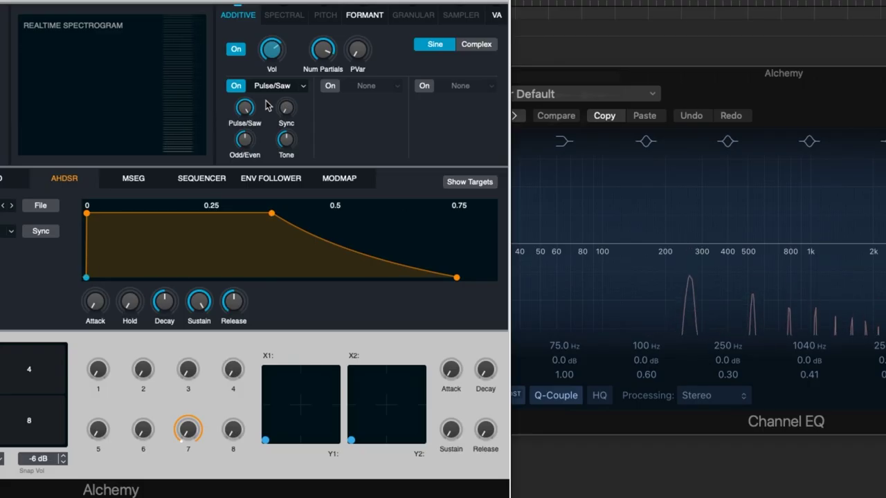
Set the Pulse/Saw shaper's Tone amount to 2.15 %.
{"action": "mouse_move", "coordinate": [254, 105]}
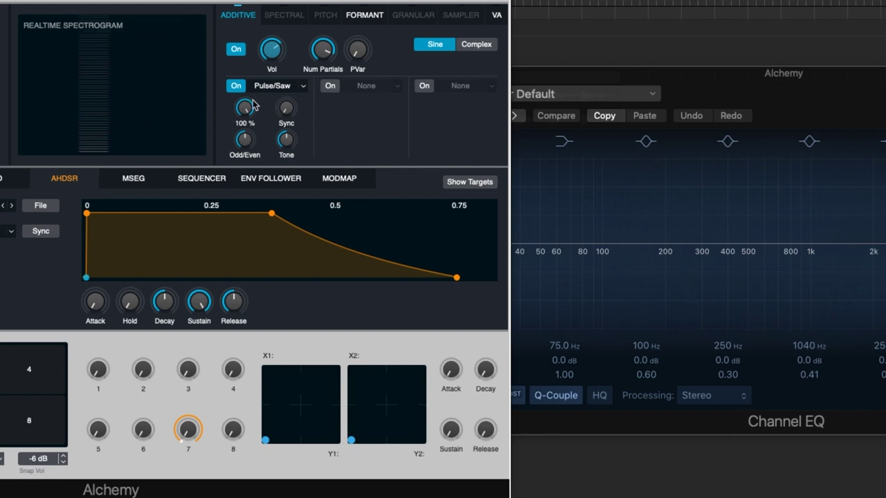
{"action": "mouse_move", "coordinate": [282, 134]}
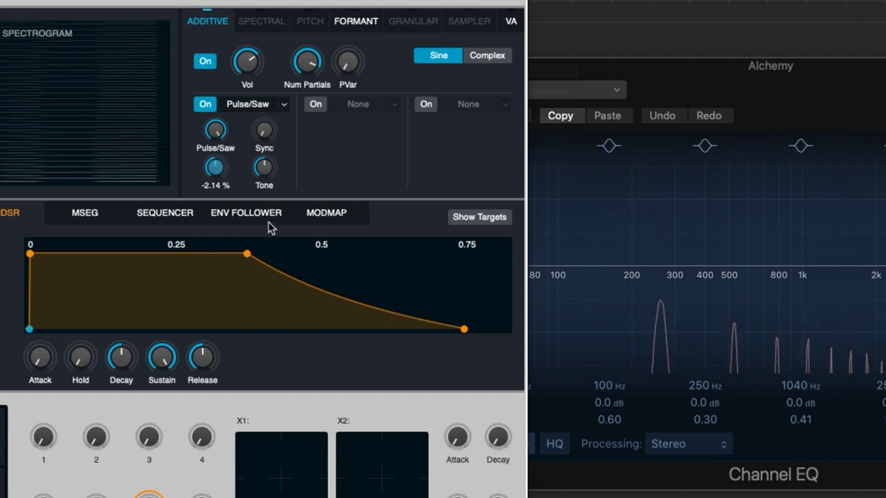
{"action": "left_click_drag", "start_coordinate": [264, 168], "coordinate": [279, 211]}
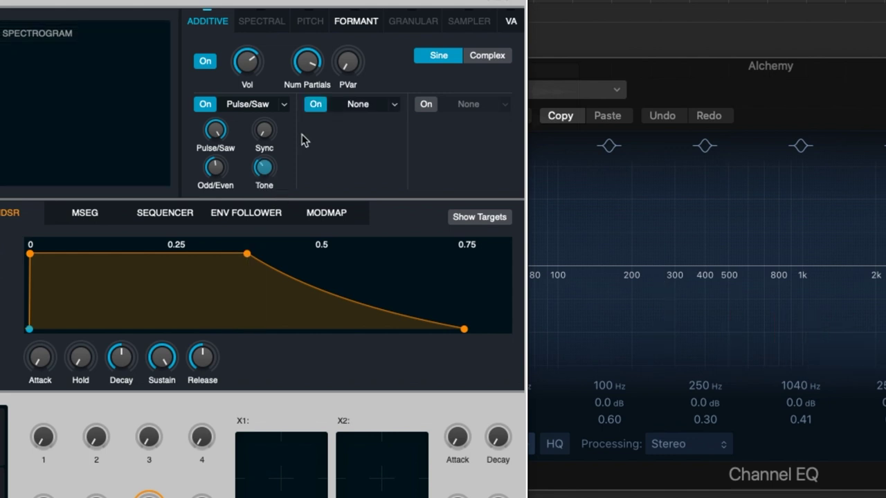
Put Beating in the second additive effect slot with Amount about -67 % and Partial 4.
{"action": "left_click", "coordinate": [388, 109]}
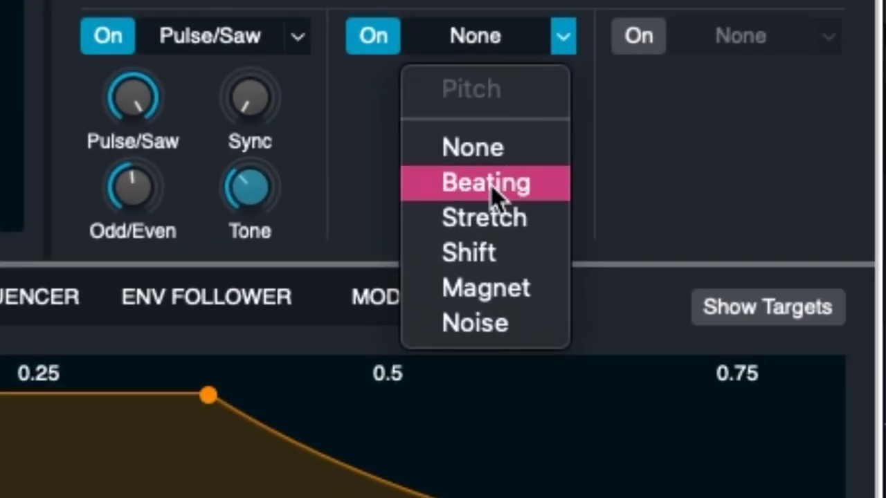
{"action": "left_click", "coordinate": [491, 186]}
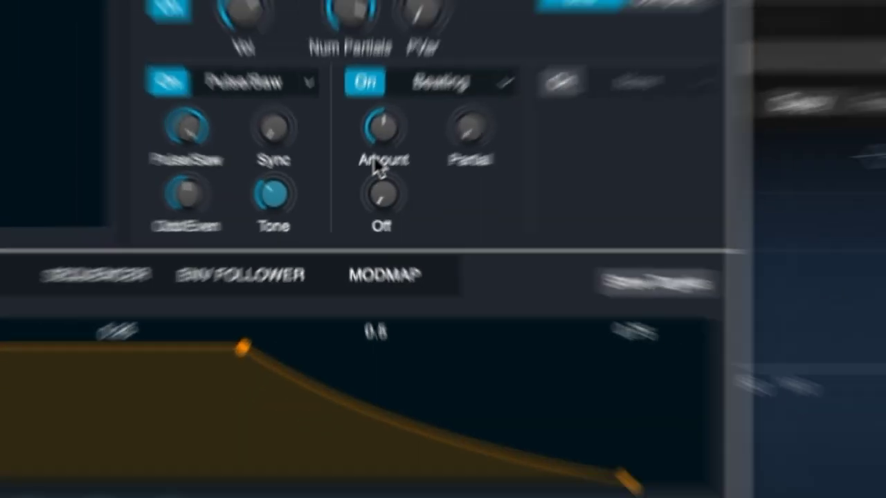
{"action": "left_click_drag", "start_coordinate": [398, 101], "coordinate": [376, 204]}
{"action": "left_click_drag", "start_coordinate": [416, 169], "coordinate": [429, 118]}
Switch the second effect to Stretch, with Amount around -23 % and String about 21.6 %.
{"action": "left_click", "coordinate": [443, 118]}
{"action": "left_click", "coordinate": [417, 215]}
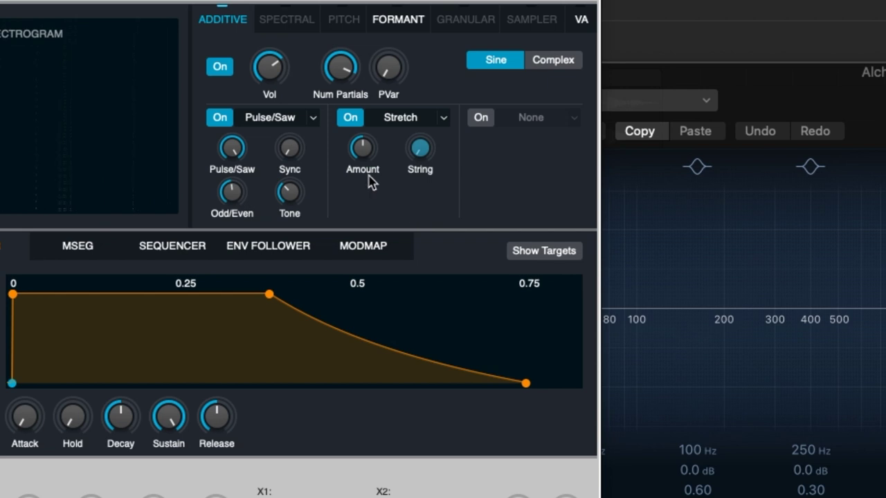
{"action": "mouse_move", "coordinate": [364, 166]}
{"action": "left_mouse_down"}
{"action": "mouse_move", "coordinate": [362, 119]}
{"action": "mouse_move", "coordinate": [360, 181]}
{"action": "left_mouse_up"}
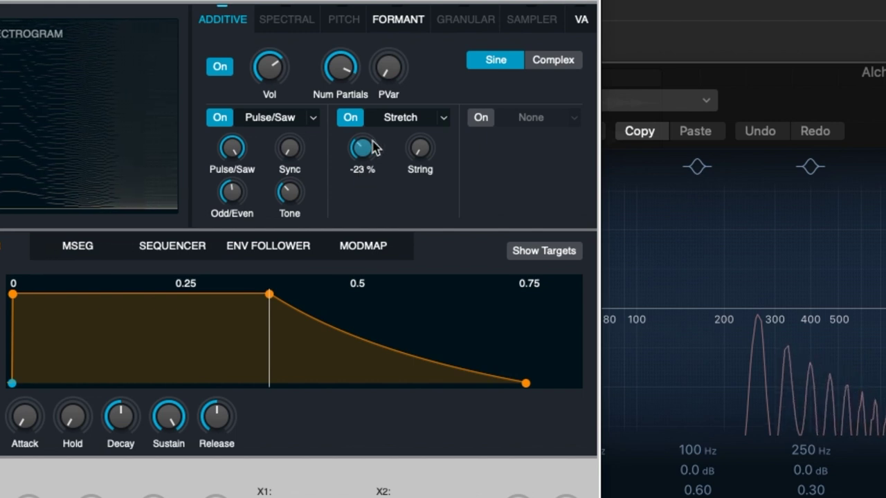
{"action": "mouse_move", "coordinate": [417, 149]}
{"action": "left_mouse_down"}
{"action": "mouse_move", "coordinate": [427, 121]}
{"action": "mouse_move", "coordinate": [421, 149]}
{"action": "left_mouse_up"}
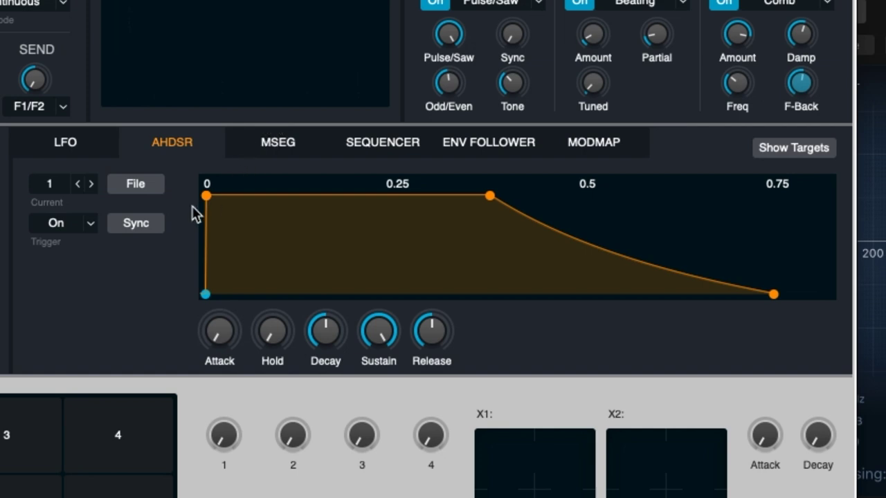
Give the AHDSR envelope a 0.25 s attack, ~1.65 s release and lower sustain, then view the LFO.
{"action": "left_click_drag", "start_coordinate": [204, 191], "coordinate": [344, 191]}
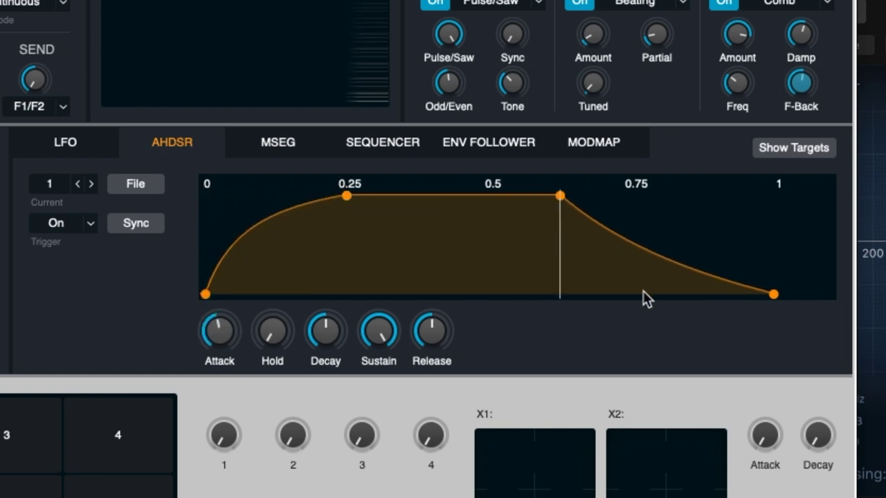
{"action": "left_click_drag", "start_coordinate": [773, 294], "coordinate": [858, 292]}
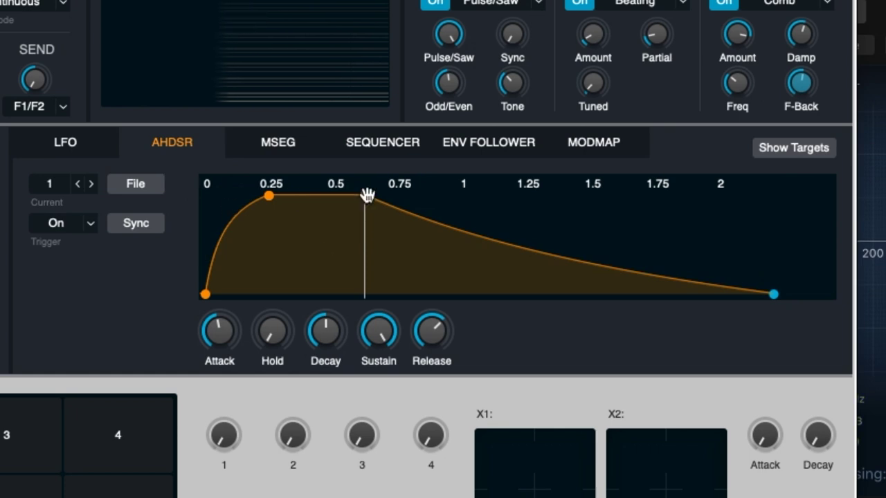
{"action": "left_click_drag", "start_coordinate": [365, 195], "coordinate": [366, 217]}
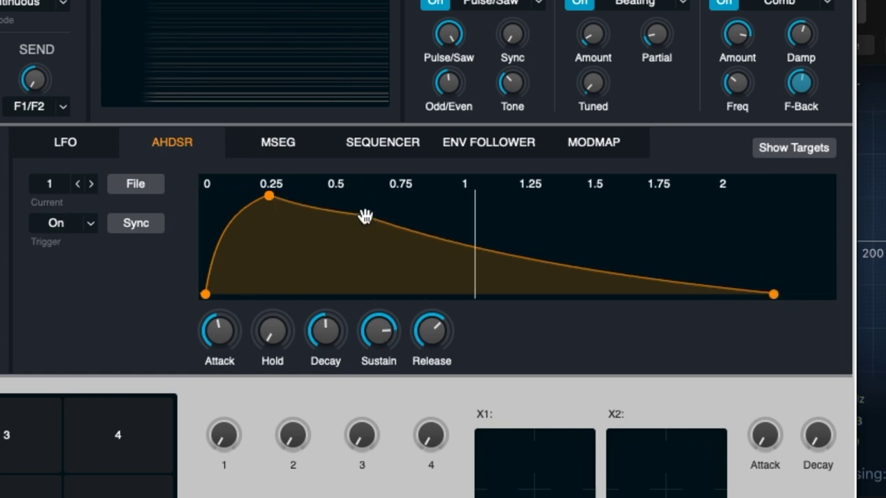
{"action": "left_click", "coordinate": [69, 144]}
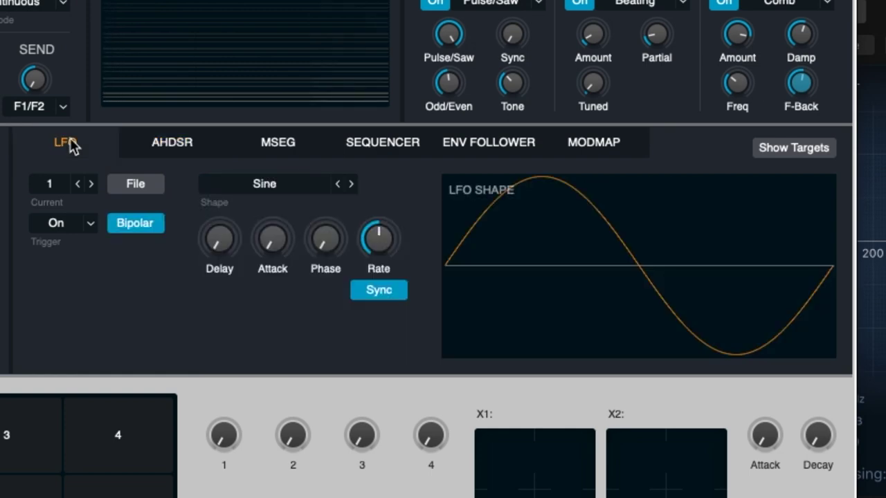
Switch the modulation section from the Sine LFO back to the AHDSR envelope tab.
{"action": "left_click", "coordinate": [170, 141]}
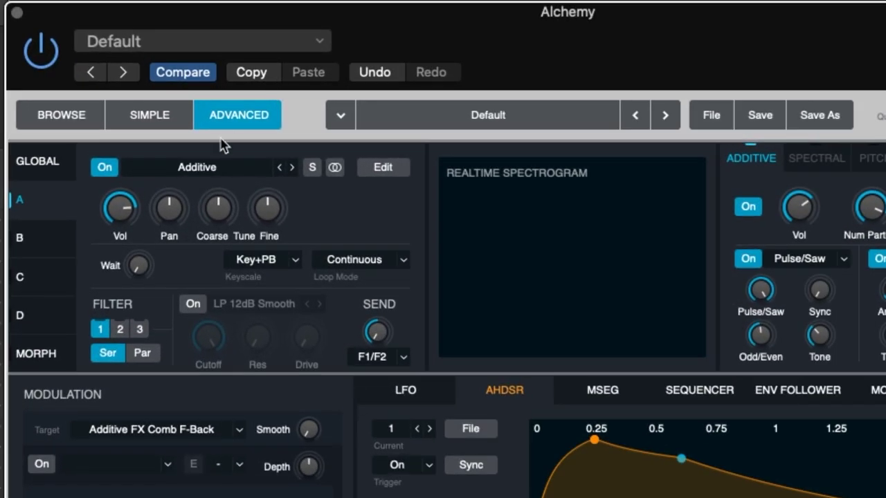
Open Alchemy's Import Audio sample browser from source A's name menu.
{"action": "left_click", "coordinate": [216, 168]}
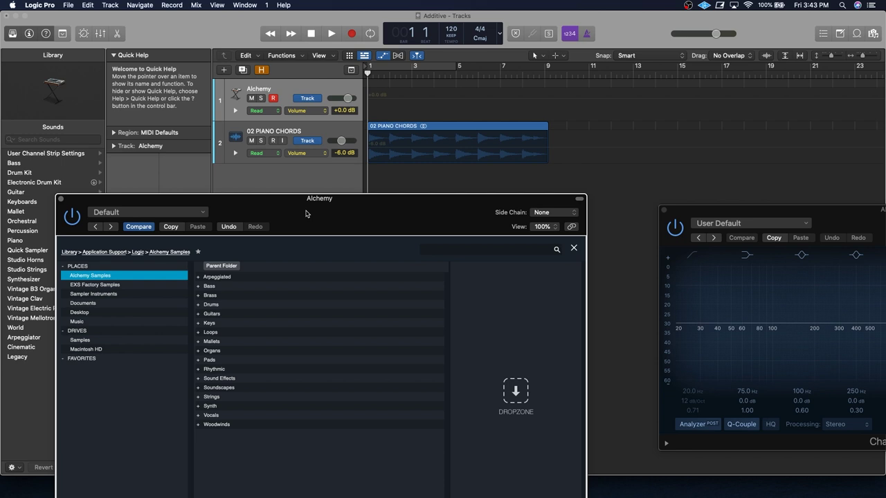
{"action": "left_click", "coordinate": [315, 16]}
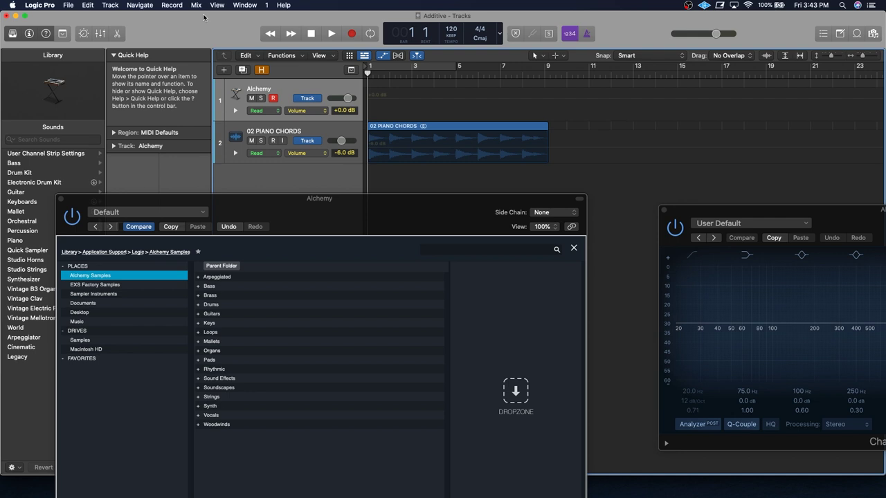
Audition the project, then drop the 02 PIANO CHORDS region onto Alchemy's import Dropzone.
{"action": "key", "text": "space"}
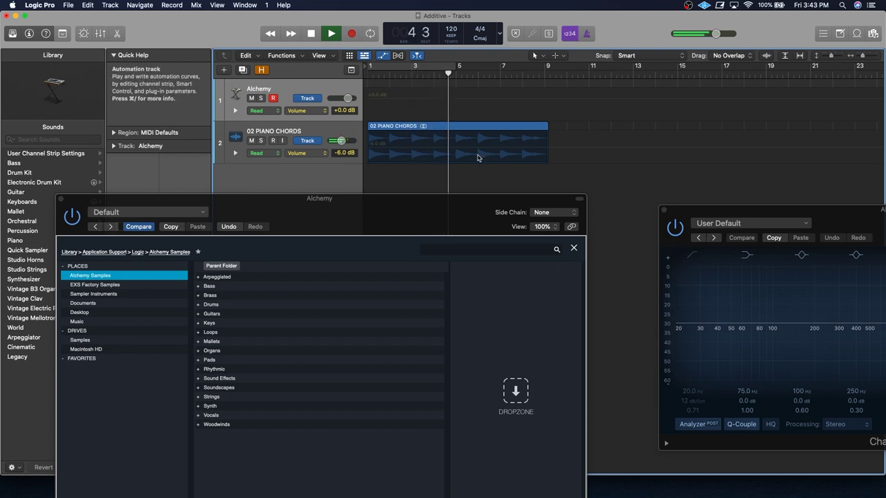
{"action": "key", "text": "space"}
{"action": "left_click", "coordinate": [457, 142]}
{"action": "key", "text": "super+Up"}
{"action": "key", "text": "super+Up"}
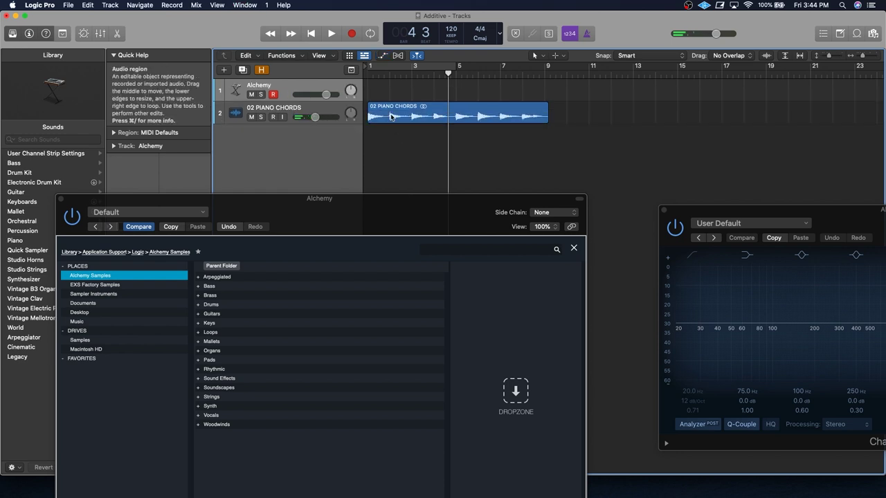
{"action": "left_click_drag", "start_coordinate": [552, 343], "coordinate": [526, 346]}
Preview the piano chords file and set Additive analysis mode, keeping Pitch mapping.
{"action": "left_click", "coordinate": [463, 415]}
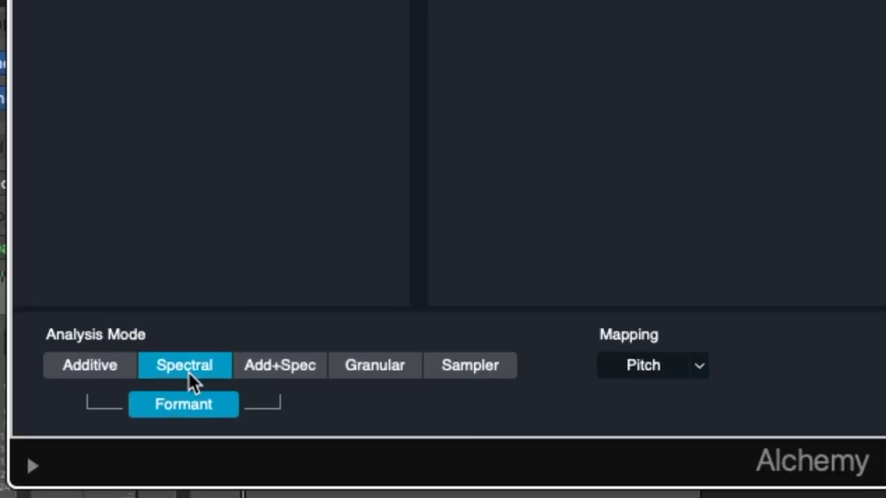
{"action": "left_click", "coordinate": [72, 364]}
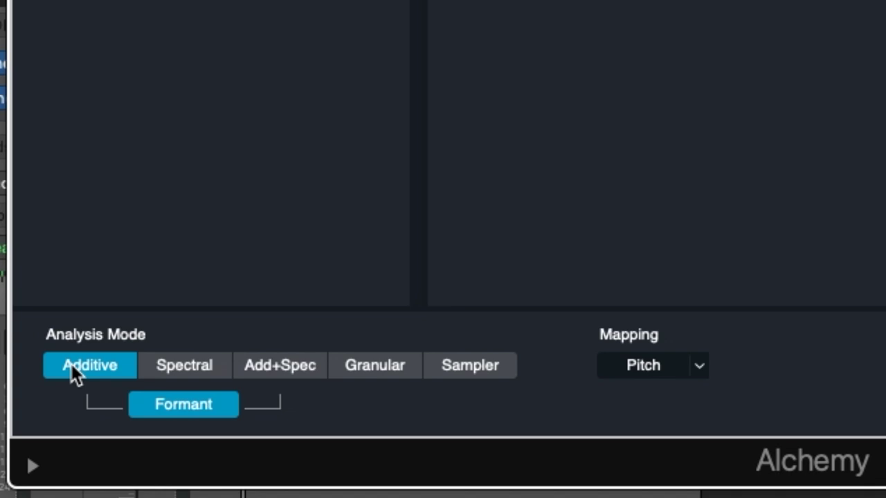
{"action": "left_click", "coordinate": [672, 364]}
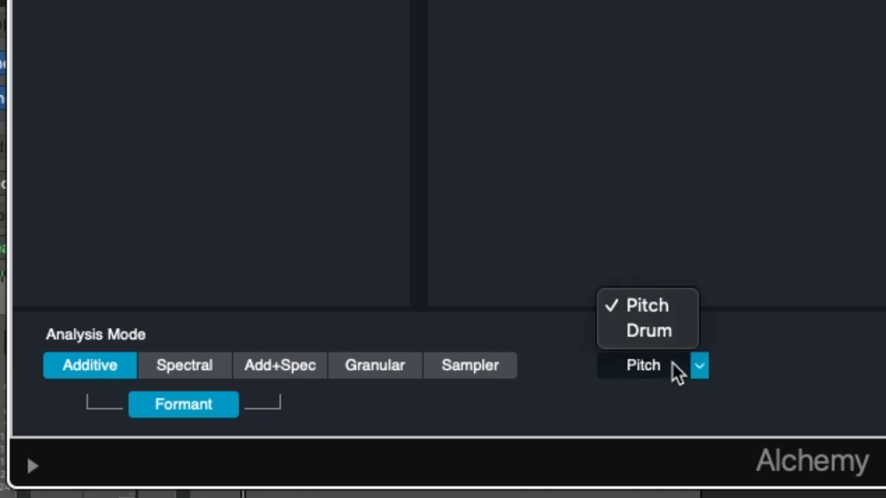
{"action": "left_click", "coordinate": [656, 312]}
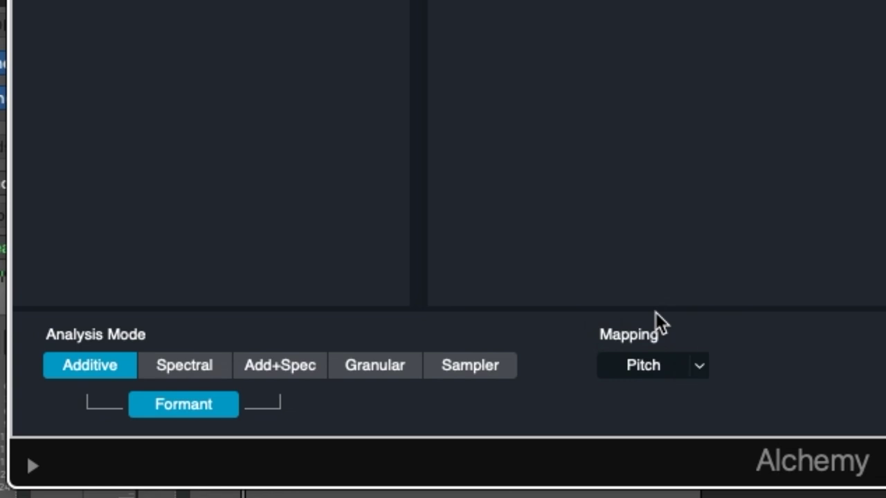
{"action": "left_click", "coordinate": [680, 371]}
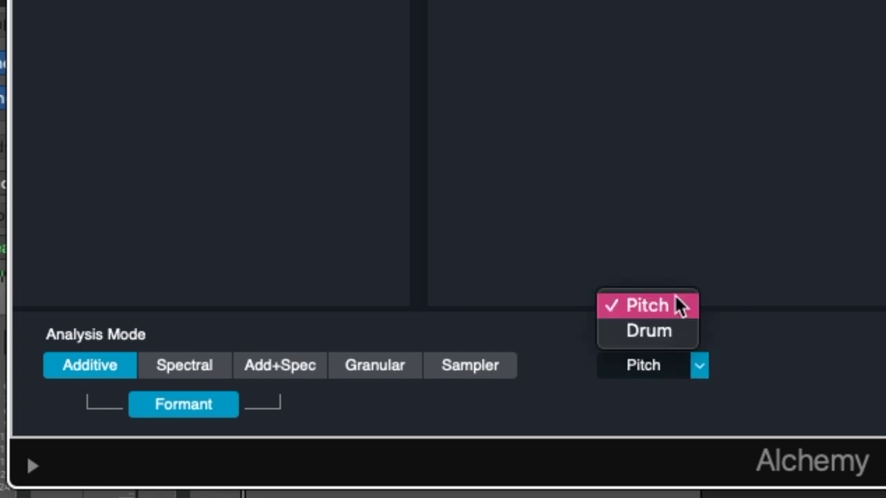
{"action": "left_click", "coordinate": [800, 348]}
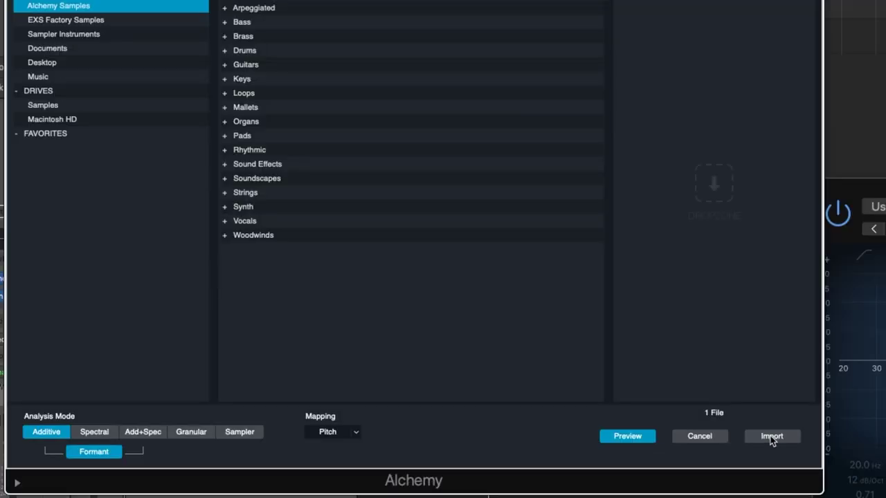
Import 02 PIANO CHORDS into source A and move Alchemy's window down to show the transport.
{"action": "left_click", "coordinate": [772, 436]}
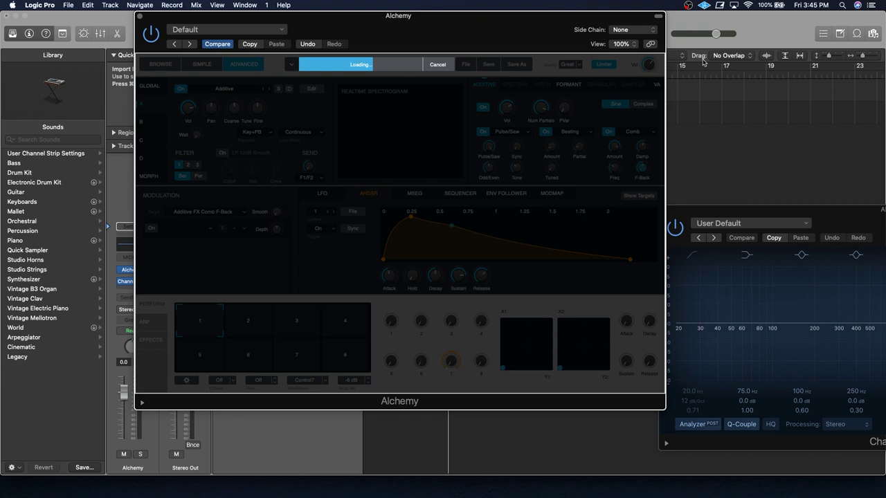
{"action": "left_click_drag", "start_coordinate": [491, 25], "coordinate": [493, 25]}
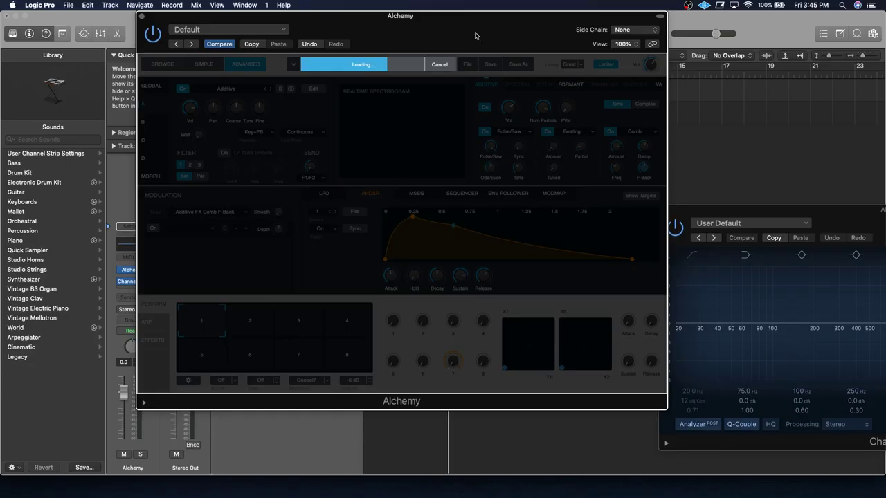
{"action": "left_click_drag", "start_coordinate": [458, 39], "coordinate": [456, 95]}
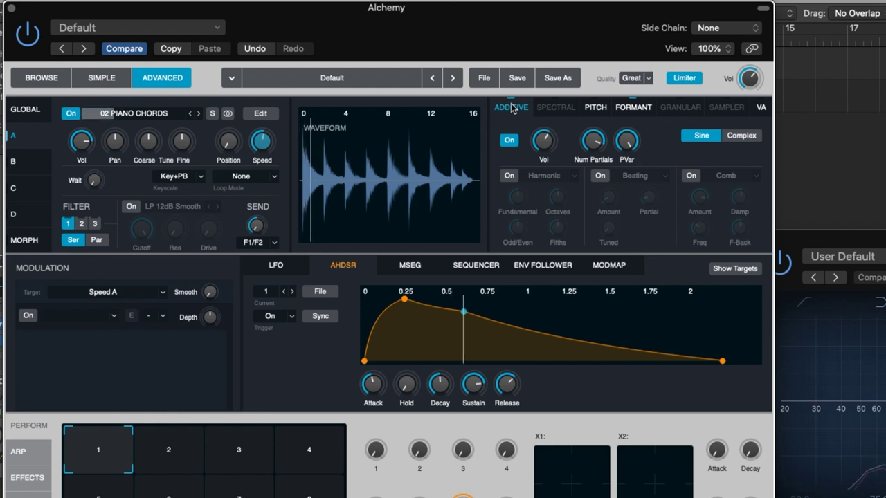
Set Additive Vol to about -8.93 dB and the AHDSR attack to 0.19 s.
{"action": "left_click", "coordinate": [544, 130]}
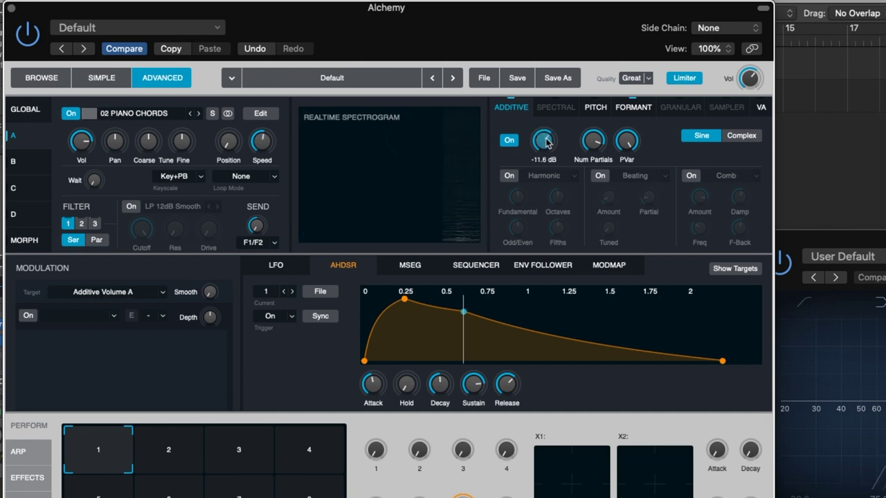
{"action": "left_click_drag", "start_coordinate": [545, 140], "coordinate": [546, 130]}
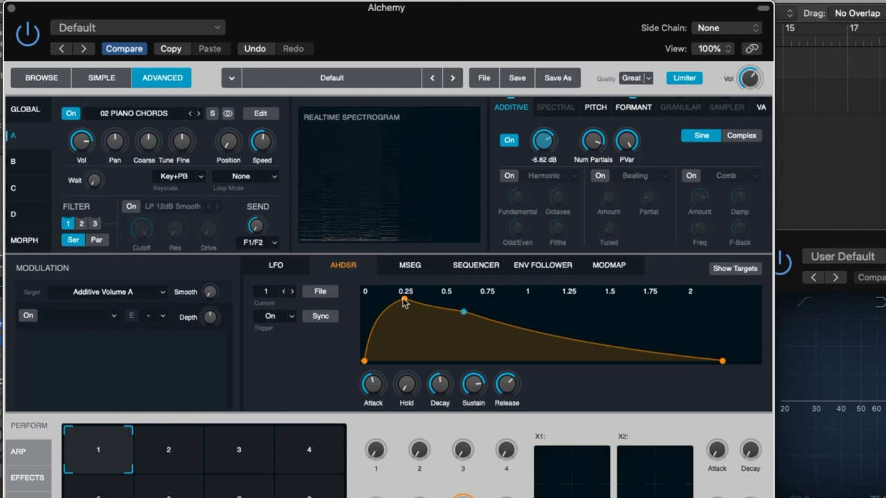
{"action": "left_click_drag", "start_coordinate": [404, 299], "coordinate": [393, 302]}
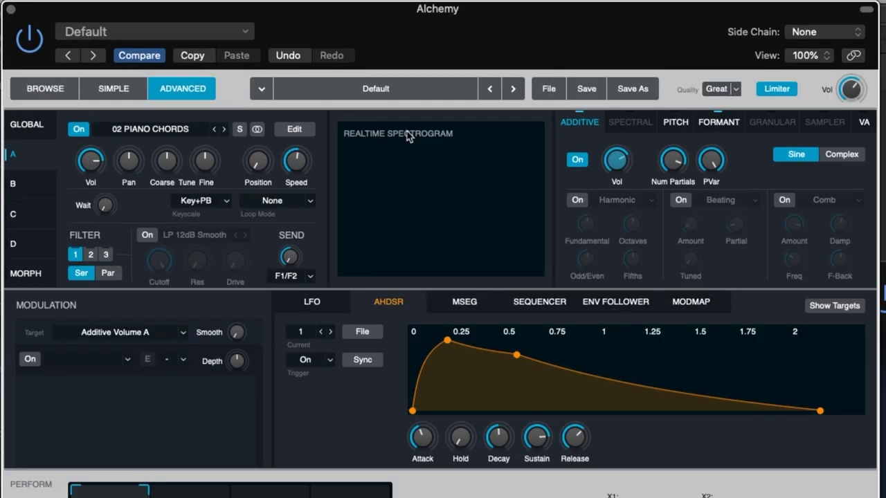
Move source A's Speed knob from about 48 % up to roughly 198 %.
{"action": "mouse_move", "coordinate": [295, 167]}
{"action": "left_click_drag", "start_coordinate": [295, 166], "coordinate": [294, 208]}
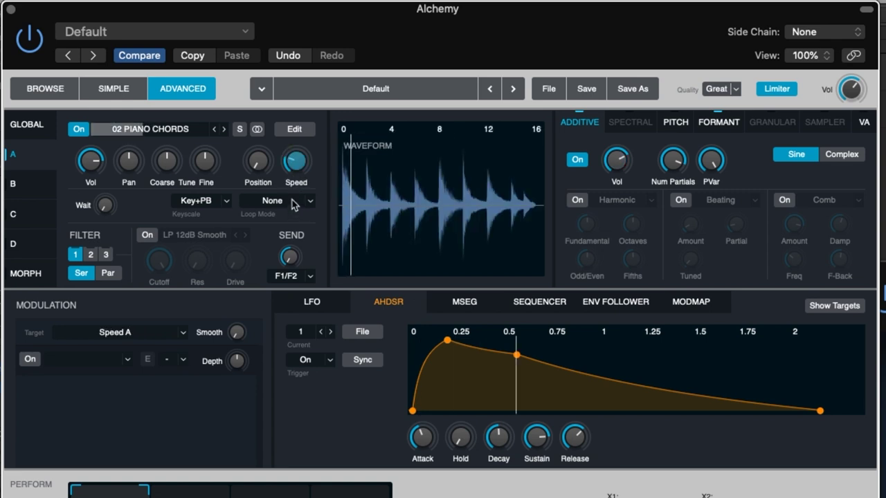
{"action": "mouse_move", "coordinate": [294, 173]}
{"action": "left_click_drag", "start_coordinate": [295, 173], "coordinate": [304, 106]}
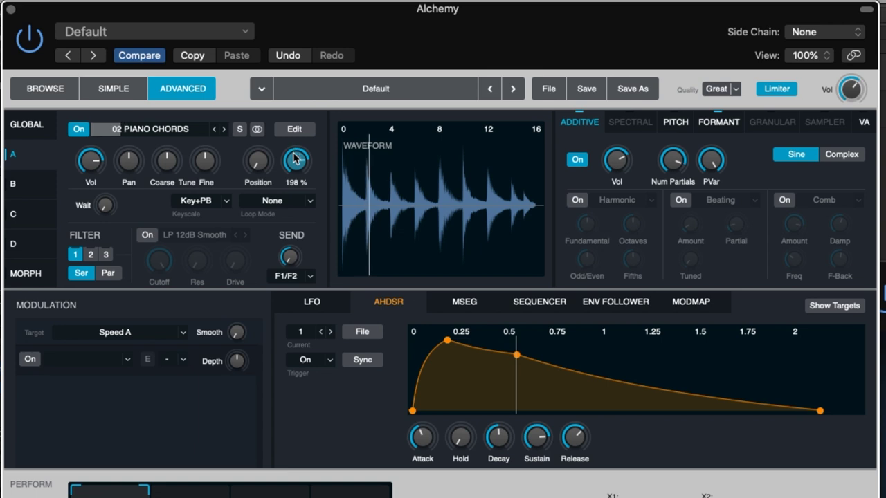
Nudge source A's speed higher and raise the additive Num Partials to 552.
{"action": "left_click_drag", "start_coordinate": [294, 162], "coordinate": [303, 137]}
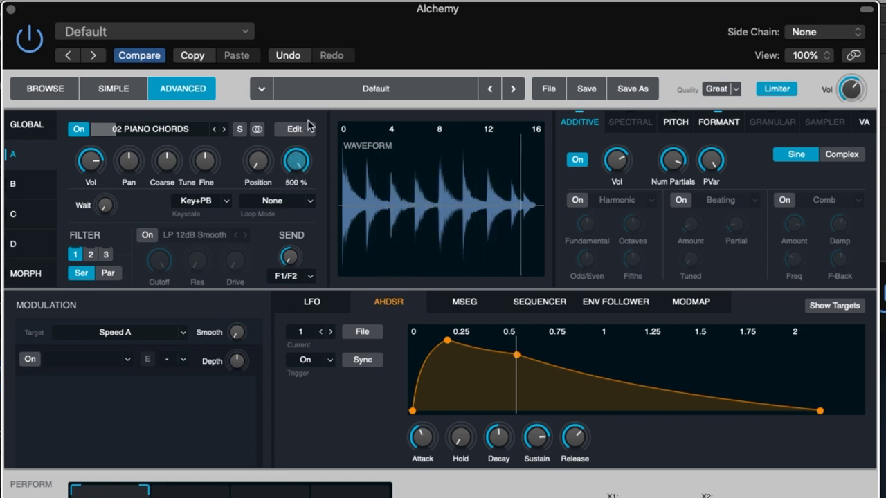
{"action": "left_click", "coordinate": [683, 161]}
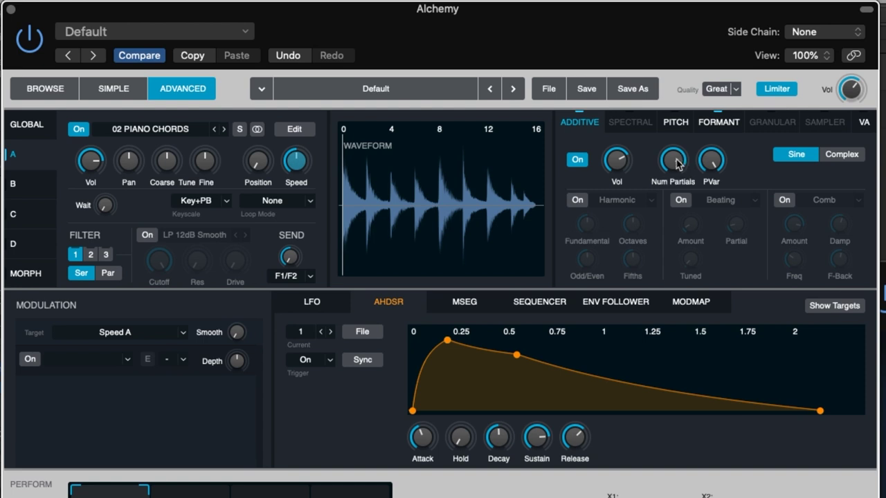
{"action": "left_click_drag", "start_coordinate": [676, 163], "coordinate": [867, 177]}
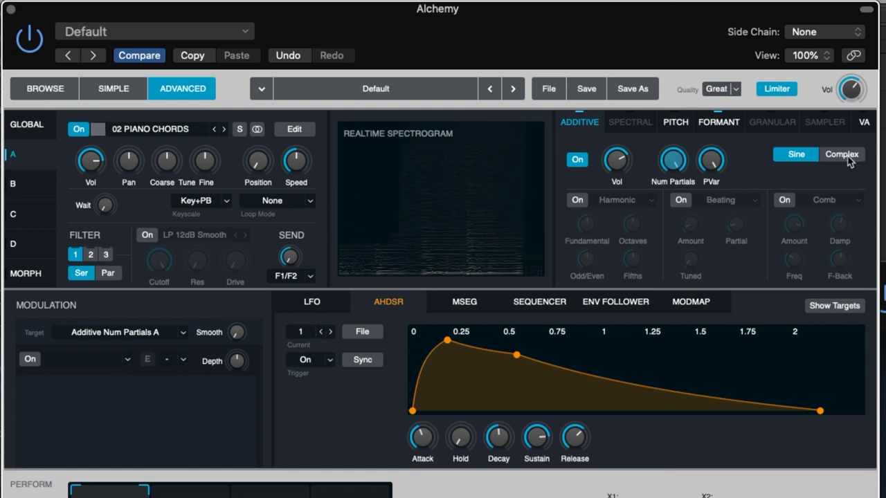
Switch source A's additive engine to Complex with the Basic Square waveform.
{"action": "left_click", "coordinate": [848, 159]}
{"action": "left_click", "coordinate": [813, 181]}
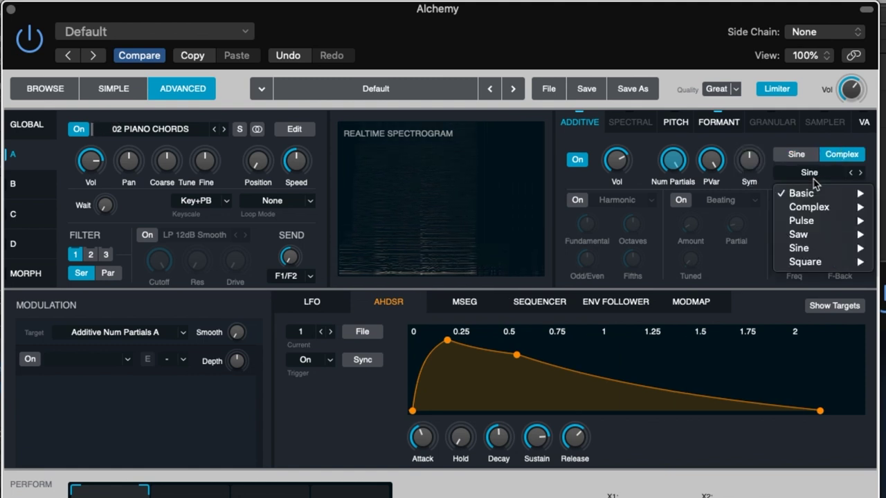
{"action": "mouse_move", "coordinate": [823, 194]}
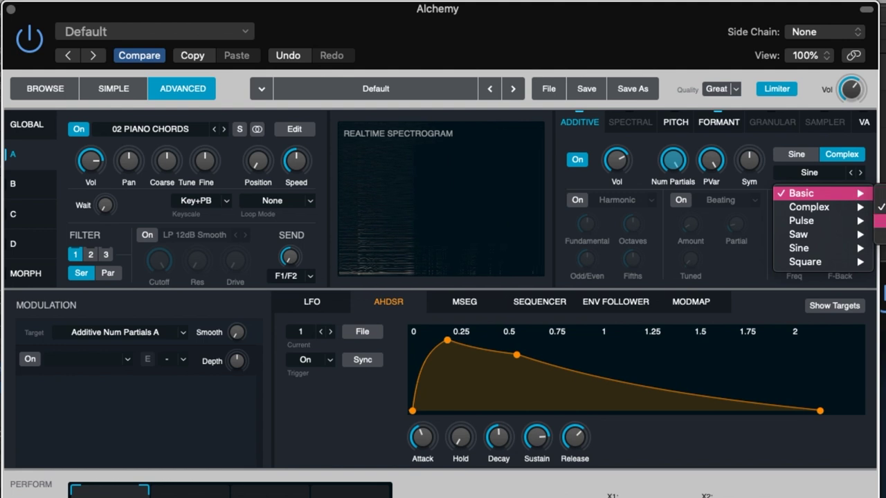
{"action": "left_click", "coordinate": [878, 220]}
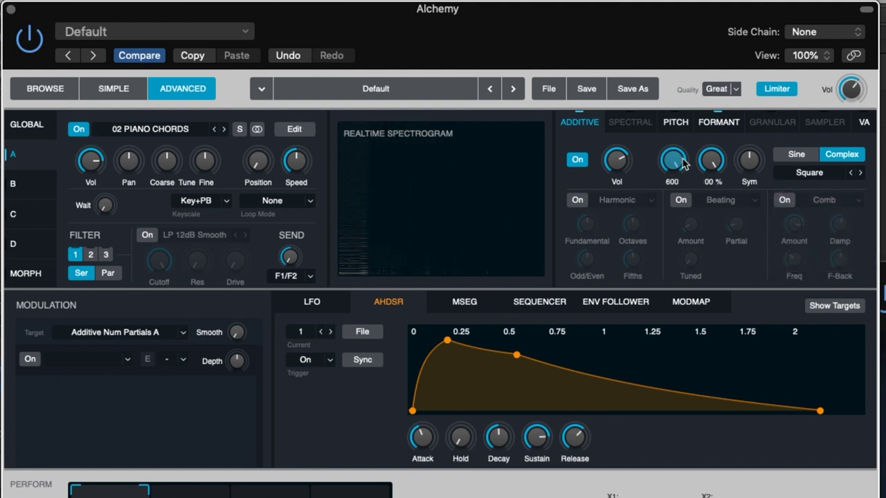
Change the additive wave to Triangle and set Additive Vol to about -10.7 dB.
{"action": "left_click_drag", "start_coordinate": [617, 162], "coordinate": [617, 187]}
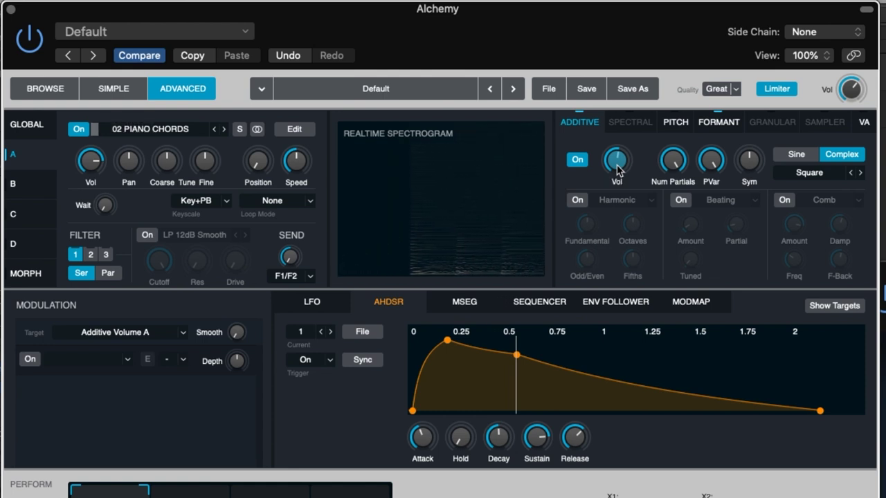
{"action": "left_click", "coordinate": [816, 173]}
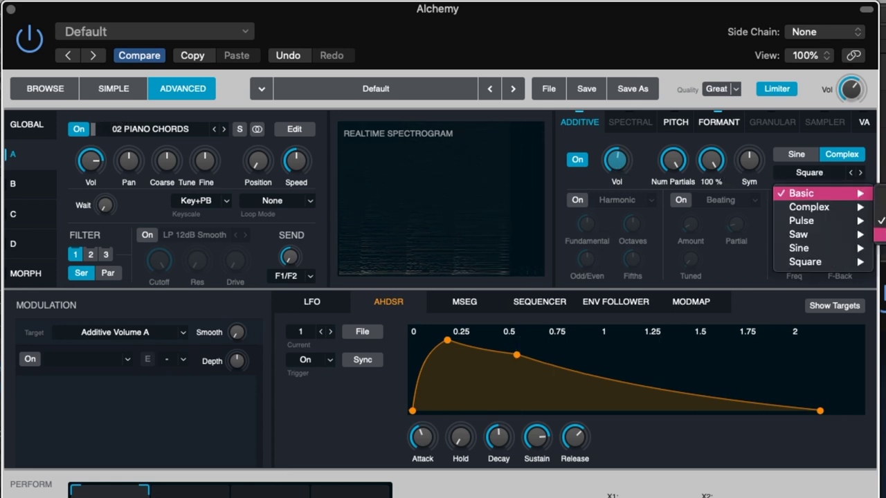
{"action": "left_click", "coordinate": [879, 235]}
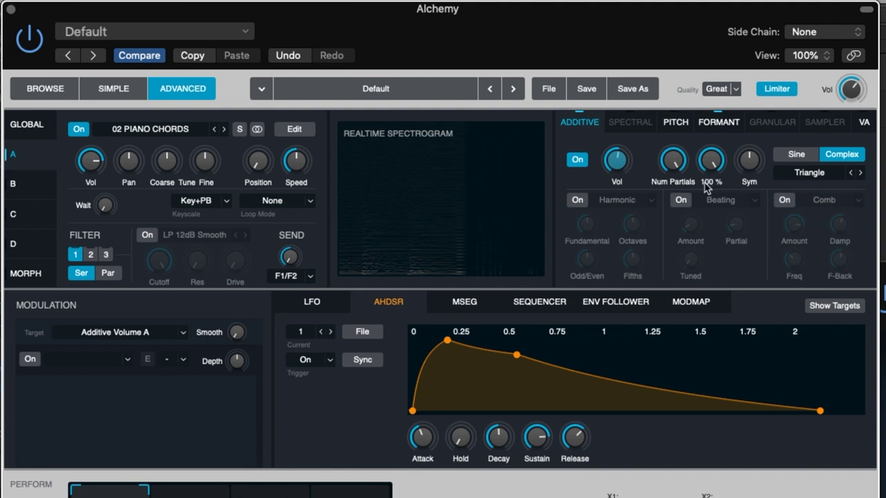
{"action": "scroll", "coordinate": [612, 157], "scroll_direction": "down", "scroll_amount": 3}
{"action": "mouse_move", "coordinate": [611, 151]}
{"action": "left_mouse_down"}
{"action": "mouse_move", "coordinate": [612, 137]}
{"action": "mouse_move", "coordinate": [617, 155]}
{"action": "left_mouse_up"}
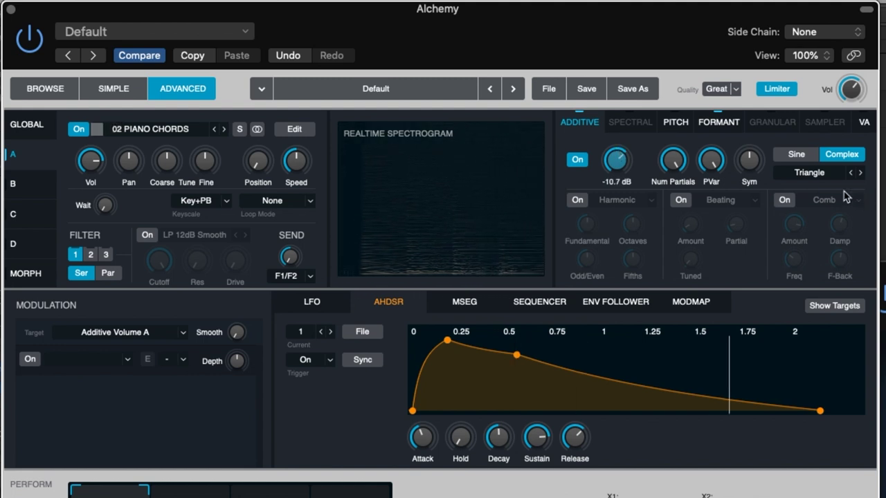
Return source A's additive engine to the Sine waveform.
{"action": "left_click", "coordinate": [831, 173]}
{"action": "left_click", "coordinate": [795, 152]}
{"action": "left_click", "coordinate": [787, 157]}
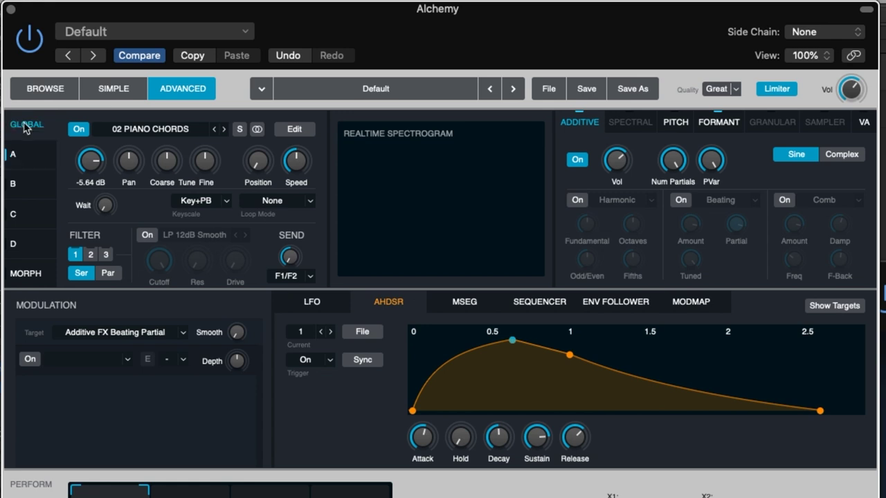
Enable Alchemy's source C, holding the Noisy Hum sound, in the GLOBAL view.
{"action": "left_click", "coordinate": [25, 124]}
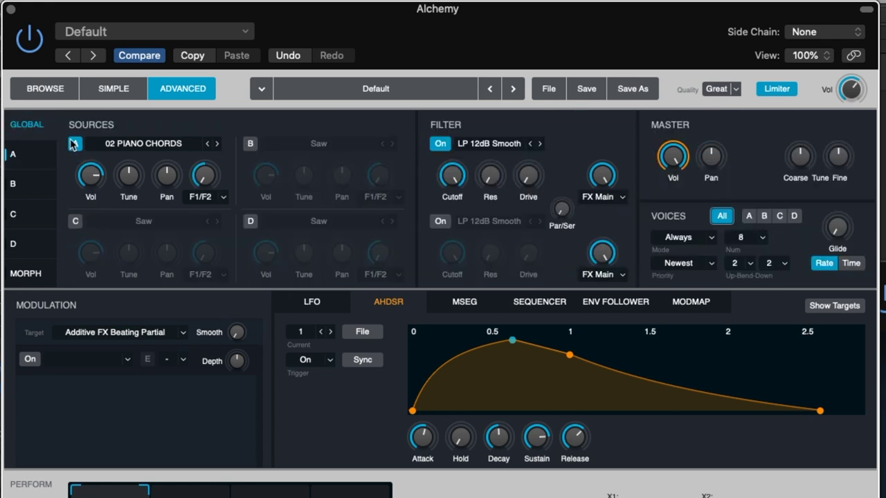
{"action": "mouse_move", "coordinate": [104, 181]}
{"action": "left_click", "coordinate": [76, 222]}
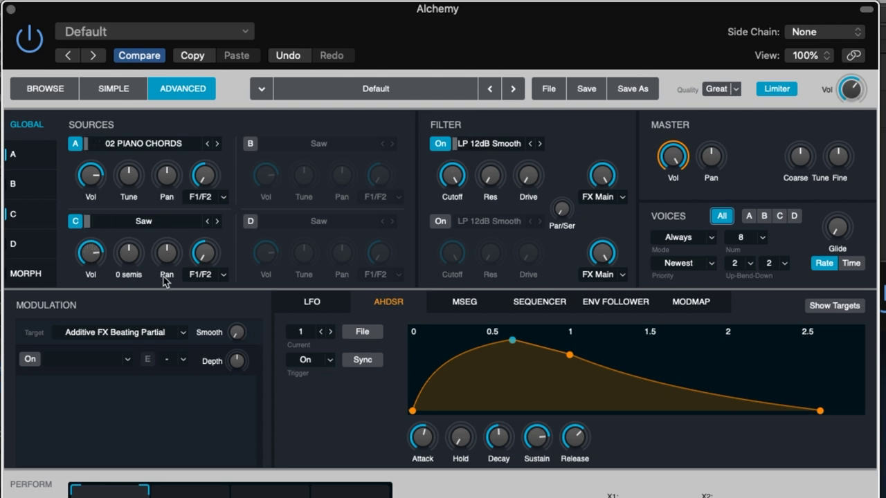
{"action": "mouse_move", "coordinate": [97, 265]}
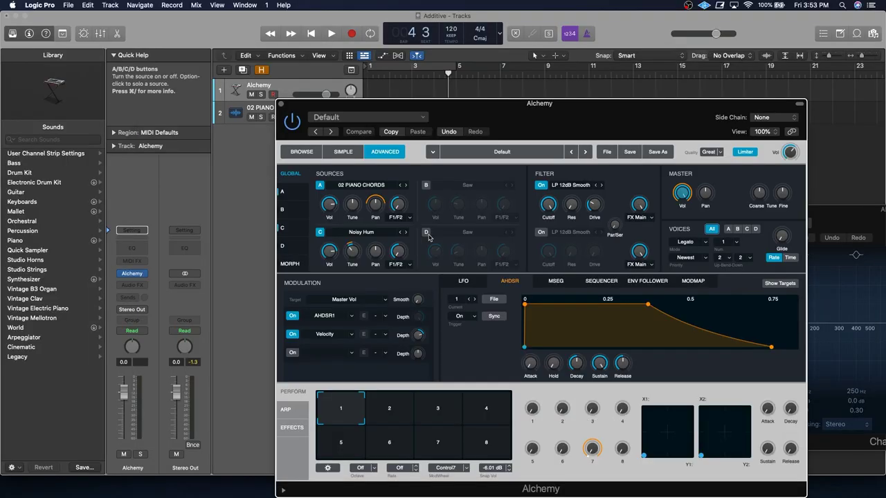
Tune source C's Noisy Hum down -12 semis and show the SEQUENCER modulator.
{"action": "left_click_drag", "start_coordinate": [473, 110], "coordinate": [471, 84]}
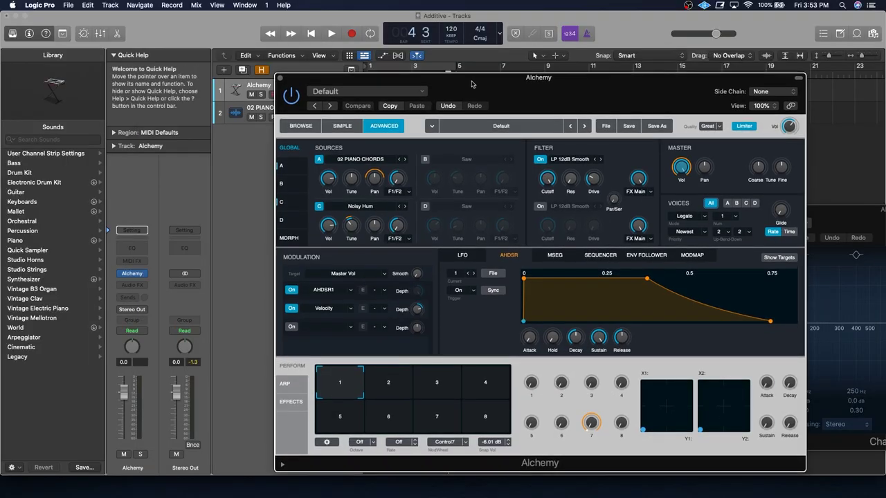
{"action": "left_click", "coordinate": [378, 209]}
{"action": "mouse_move", "coordinate": [388, 228]}
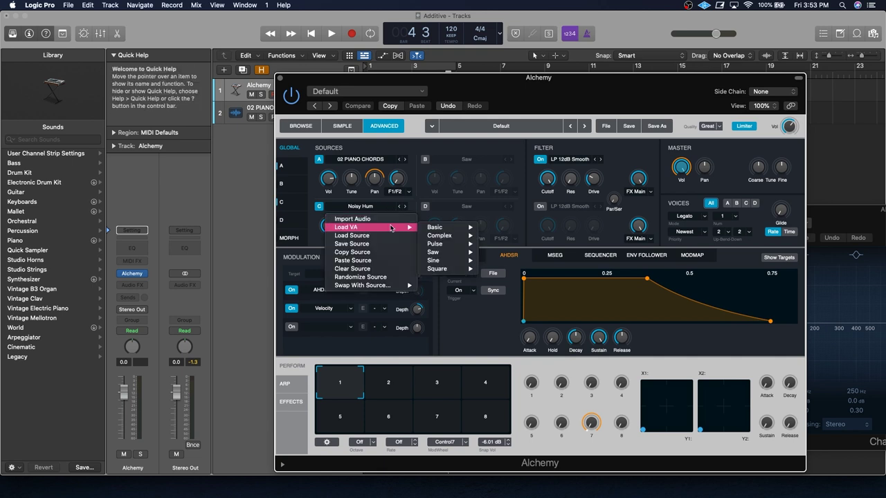
{"action": "mouse_move", "coordinate": [434, 236]}
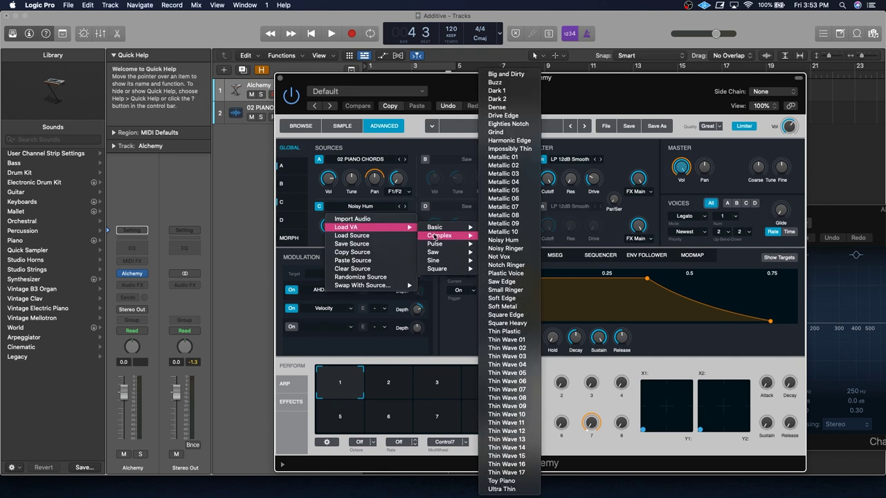
{"action": "left_click", "coordinate": [447, 97]}
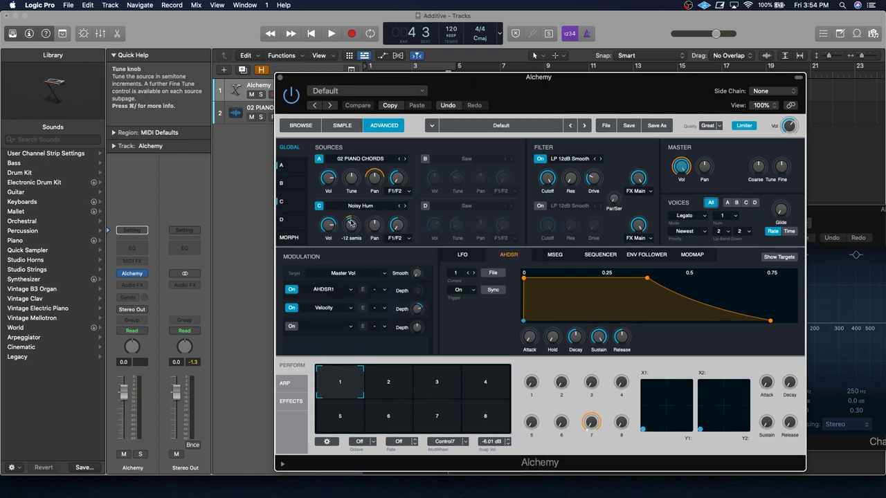
{"action": "left_click", "coordinate": [600, 254]}
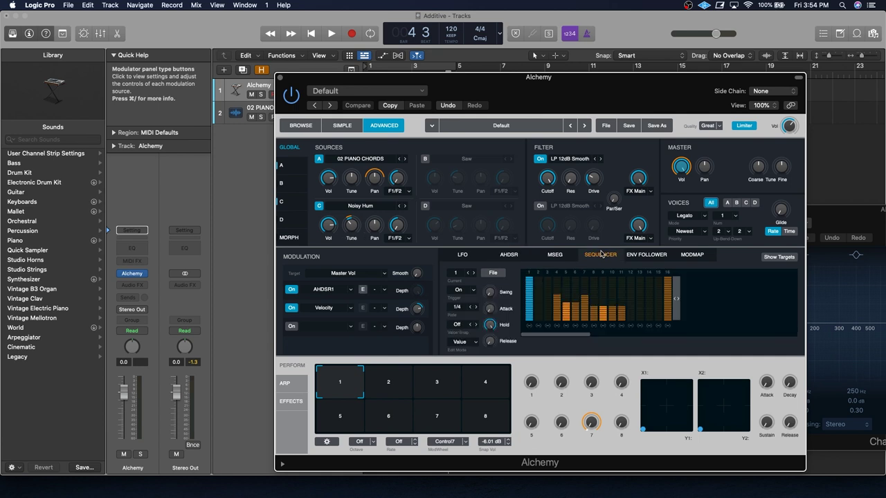
{"action": "left_click_drag", "start_coordinate": [458, 88], "coordinate": [429, 74]}
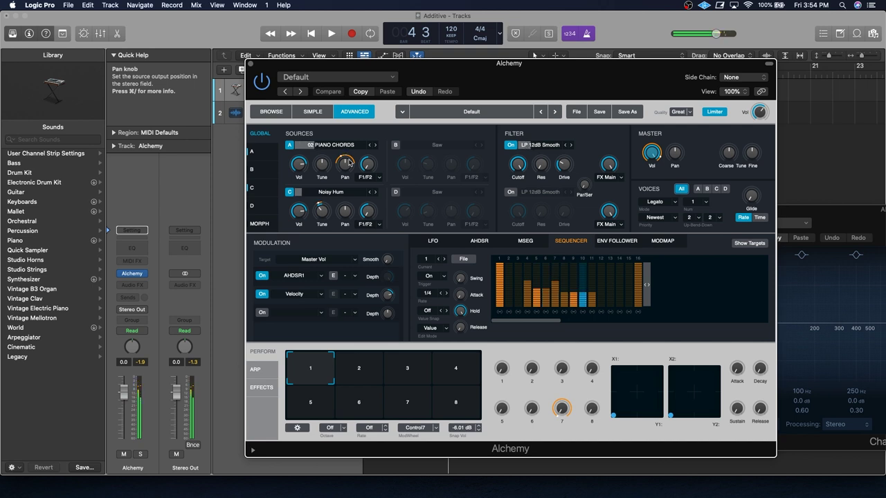
Assign the sequencer to modulate Source C's volume (Vol C).
{"action": "mouse_move", "coordinate": [298, 216]}
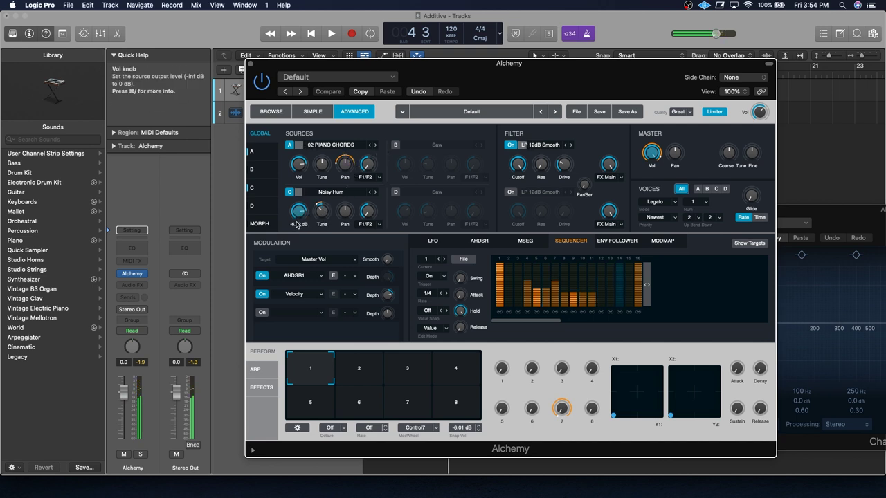
{"action": "left_click", "coordinate": [297, 225]}
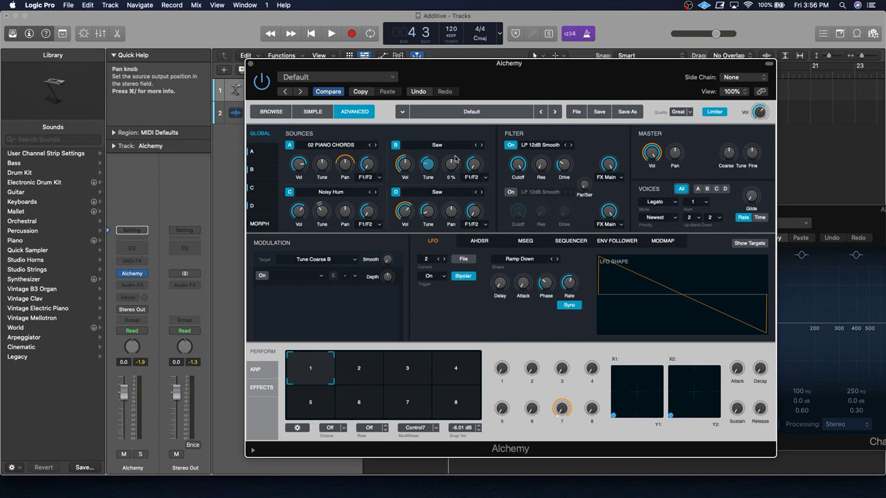
{"action": "left_click", "coordinate": [439, 146]}
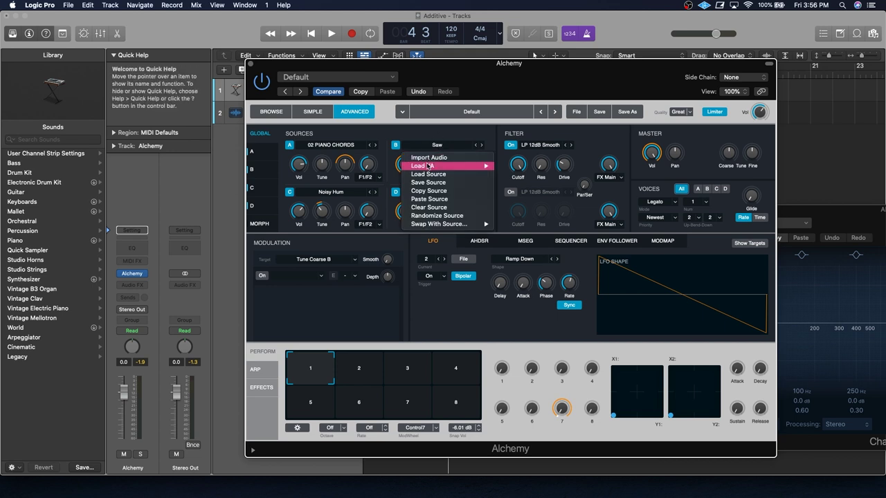
{"action": "left_click", "coordinate": [431, 137]}
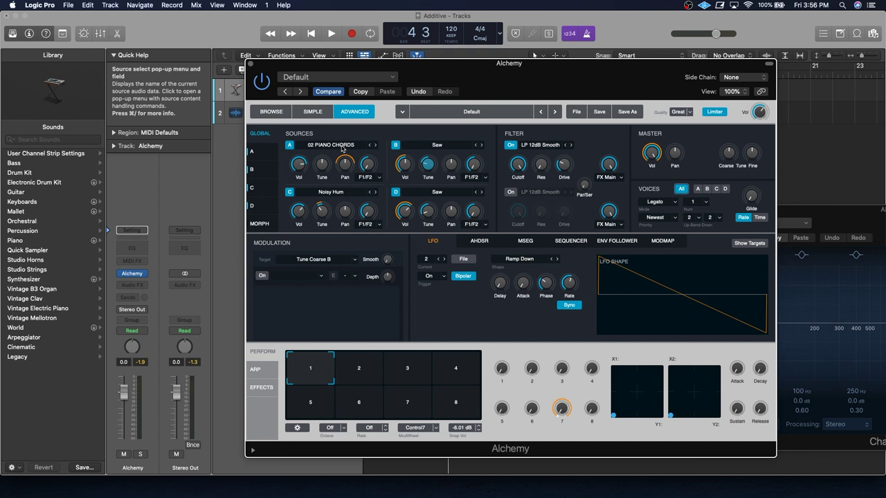
{"action": "left_click", "coordinate": [306, 148]}
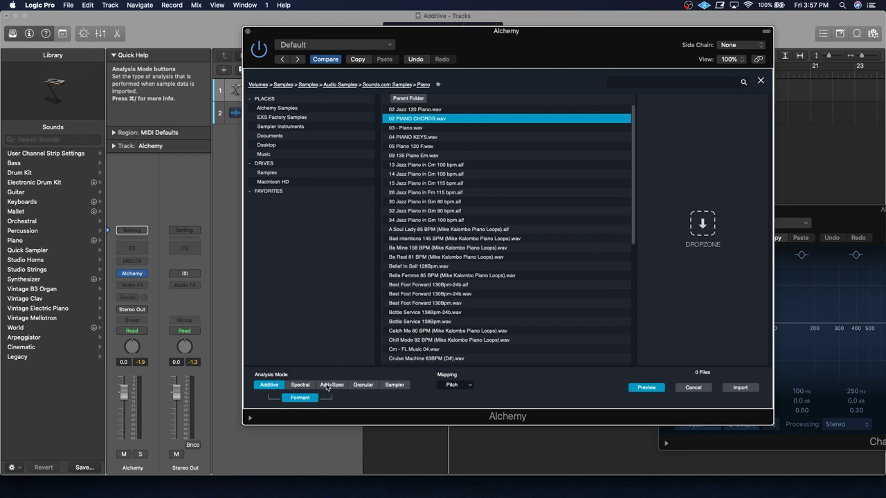
{"action": "left_click", "coordinate": [366, 387]}
{"action": "left_click", "coordinate": [393, 387]}
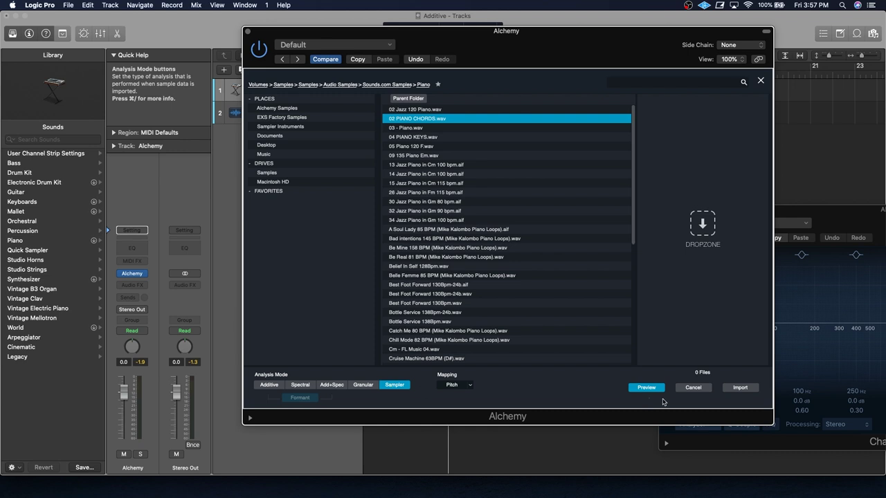
{"action": "left_click", "coordinate": [693, 388]}
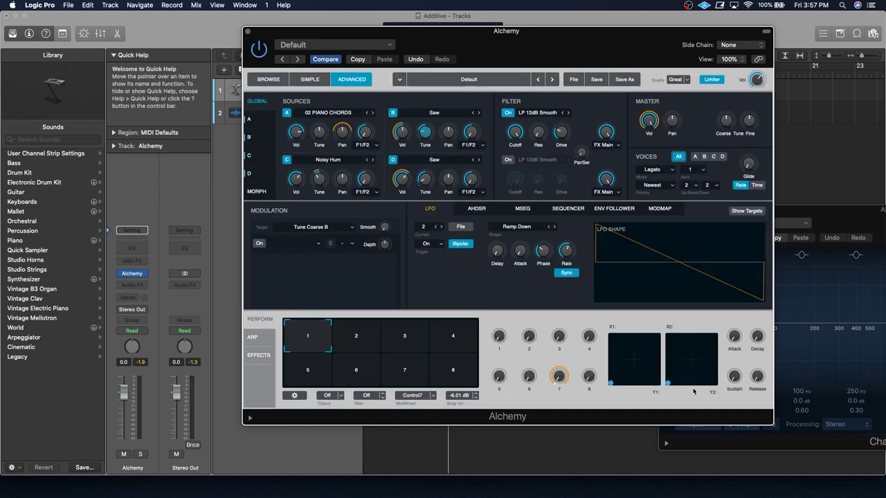